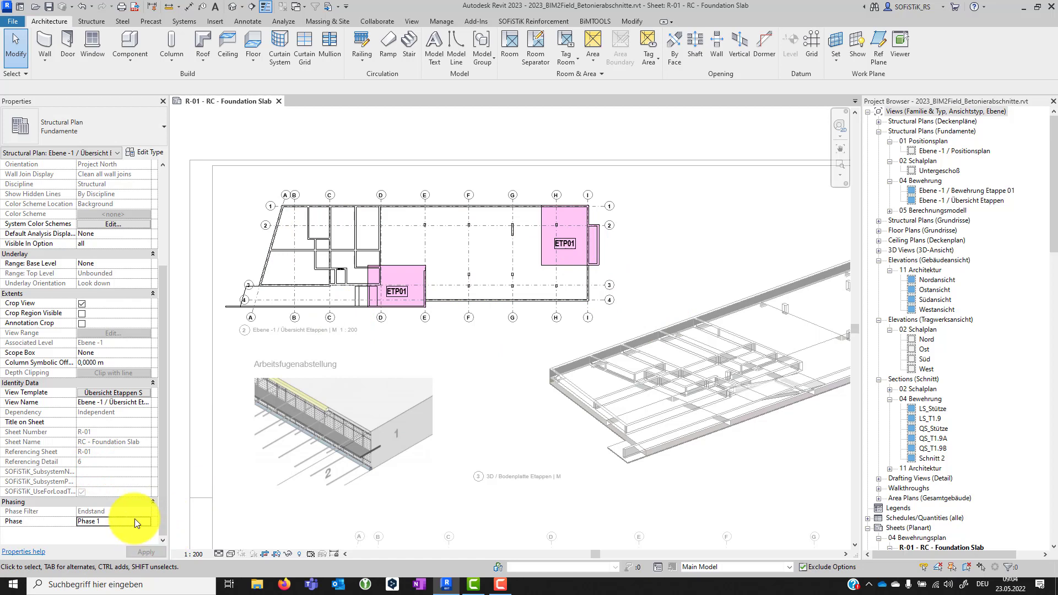
Step: Switch the Übersicht Etappen plan's phase to Phase 2, Phase 3 and finally Phase 6, and deactivate its viewport
click(134, 522)
click(95, 477)
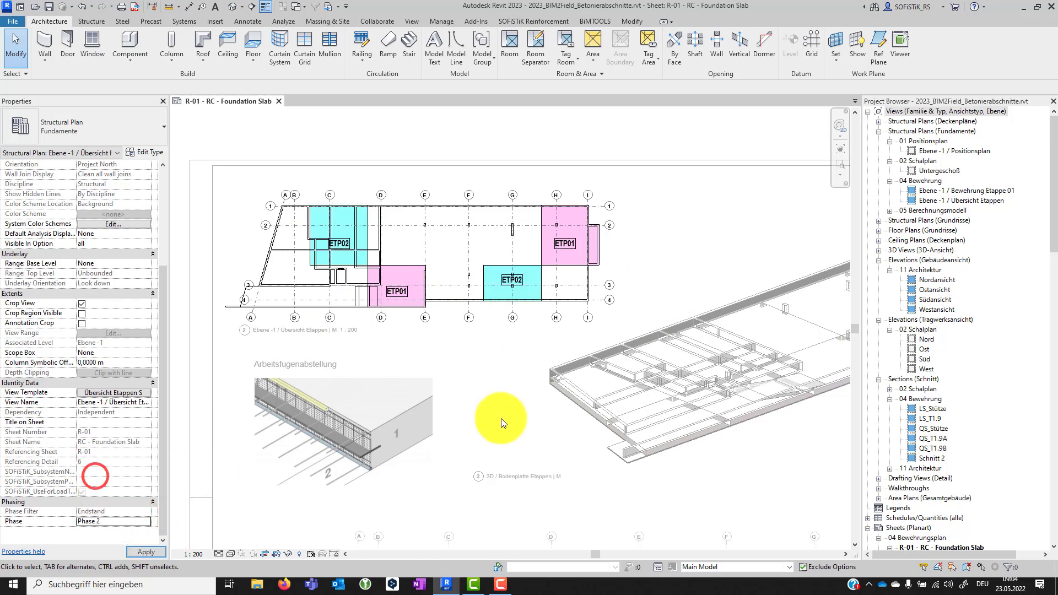
click(135, 521)
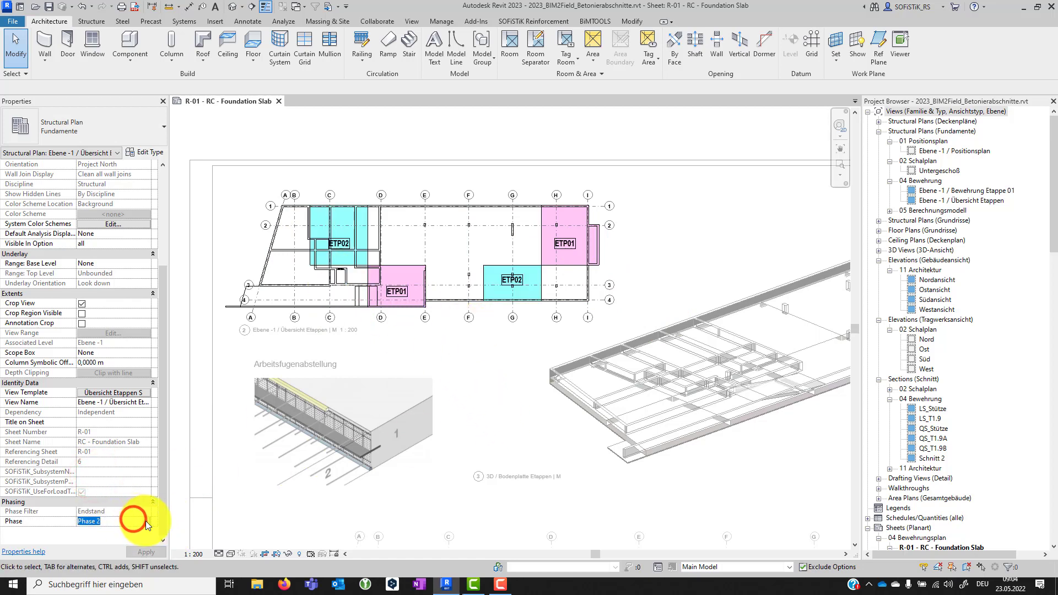
click(97, 485)
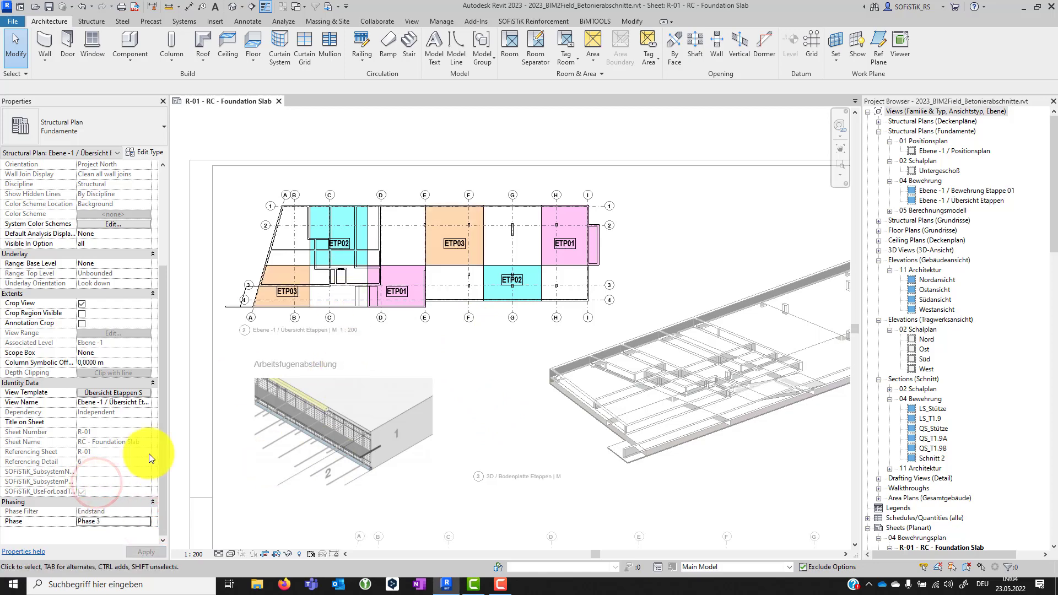
click(107, 521)
click(148, 520)
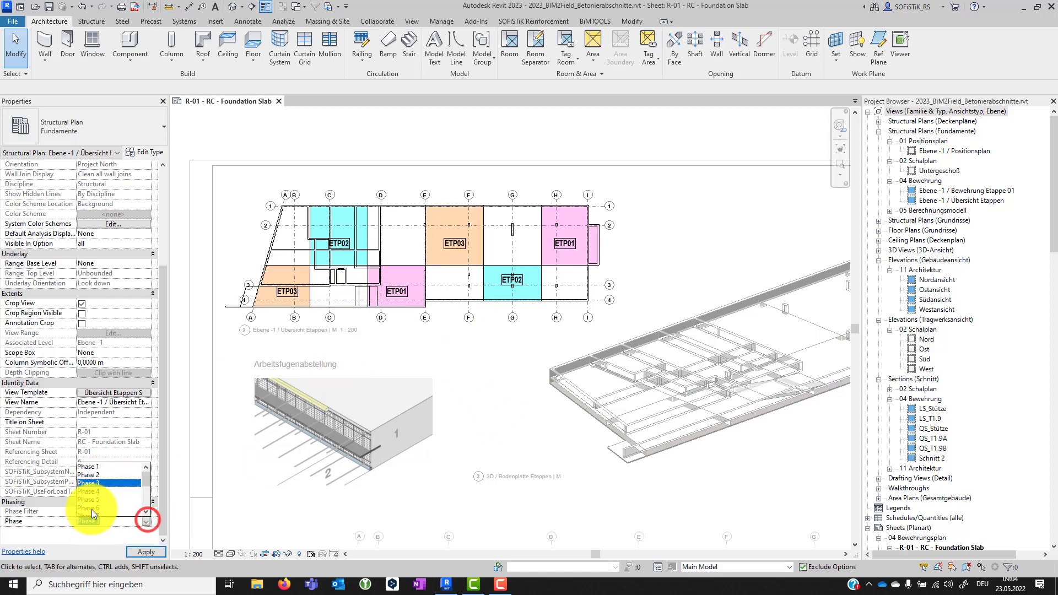
click(94, 508)
scroll(281, 220, down, 2)
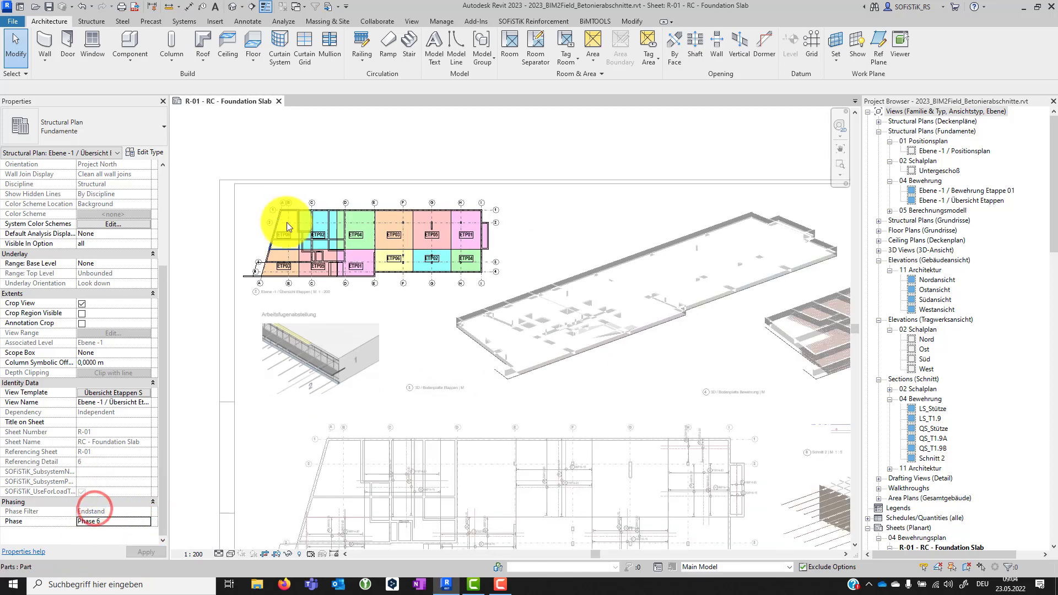
click(659, 368)
Step: Activate the 3D / Bodenplatte Bewehrung viewport, examine the reinforcement and couplers of the individual pour stages, and return to the sheet
scroll(333, 303, up, 2)
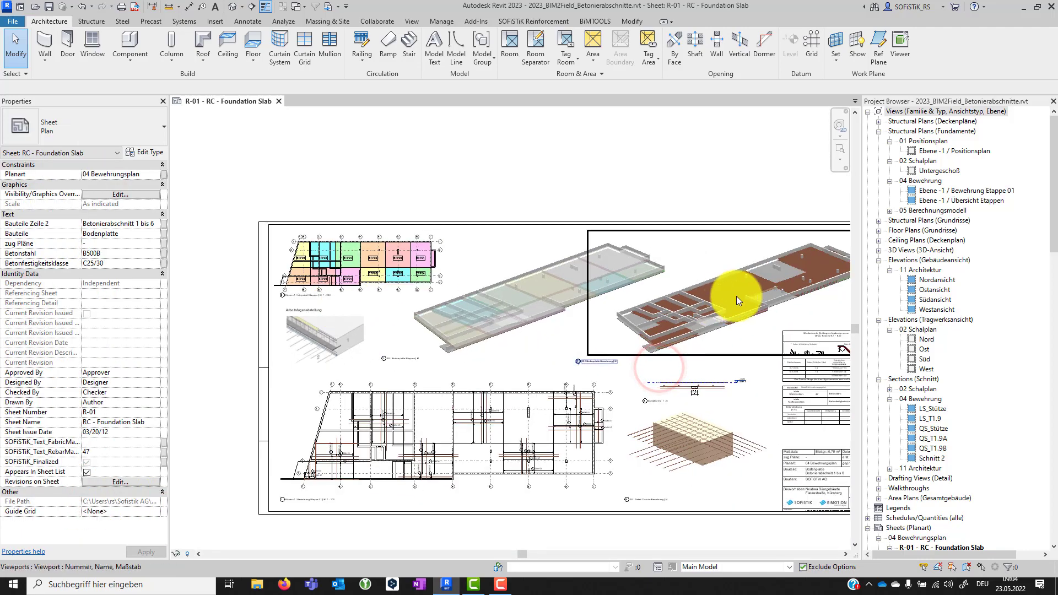
scroll(717, 342, up, 4)
click(682, 399)
double_click(681, 399)
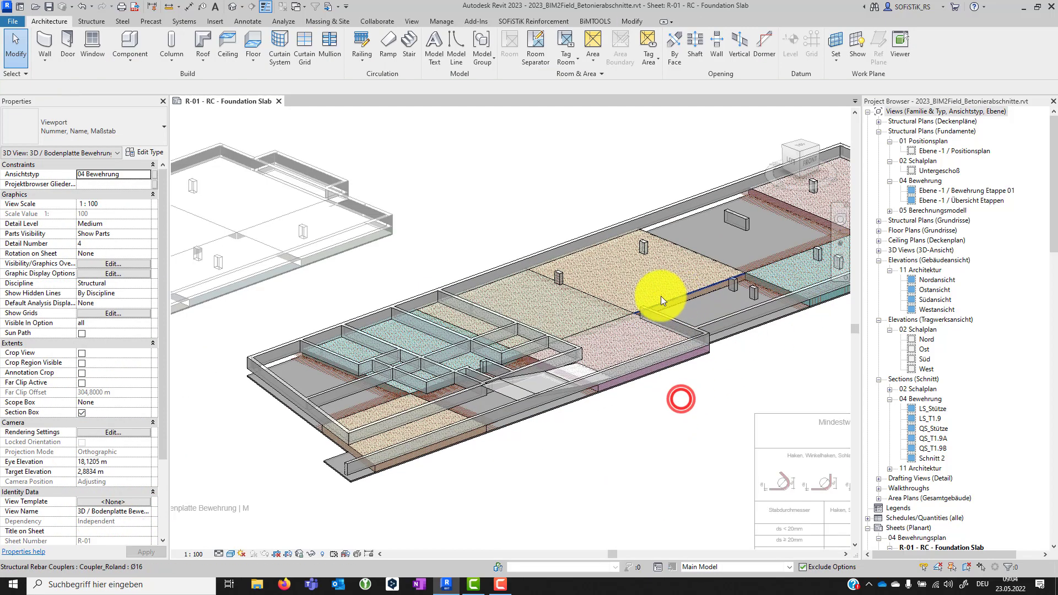
scroll(644, 284, up, 5)
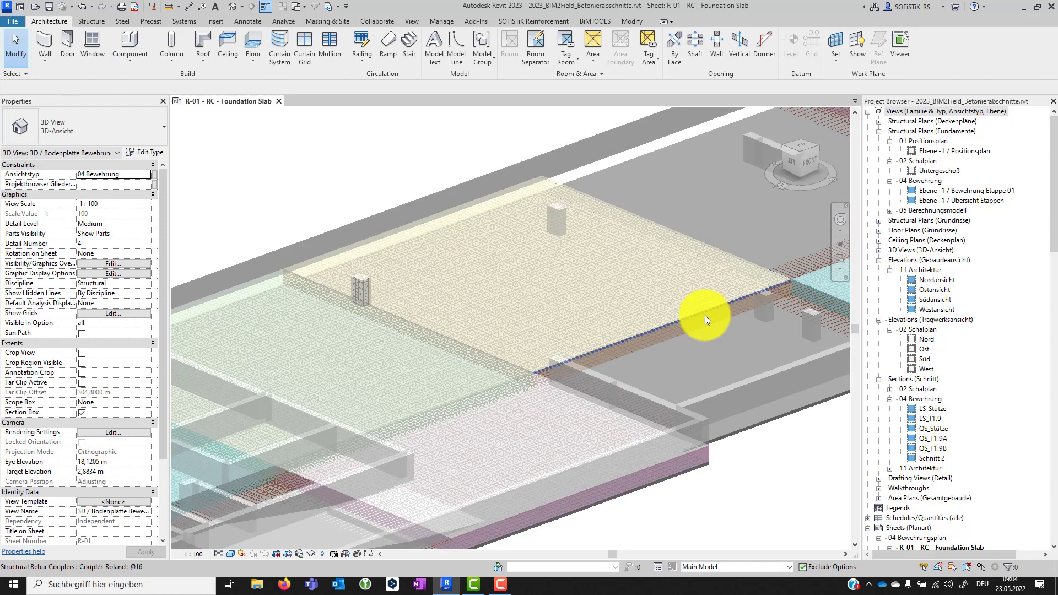
scroll(732, 352, down, 5)
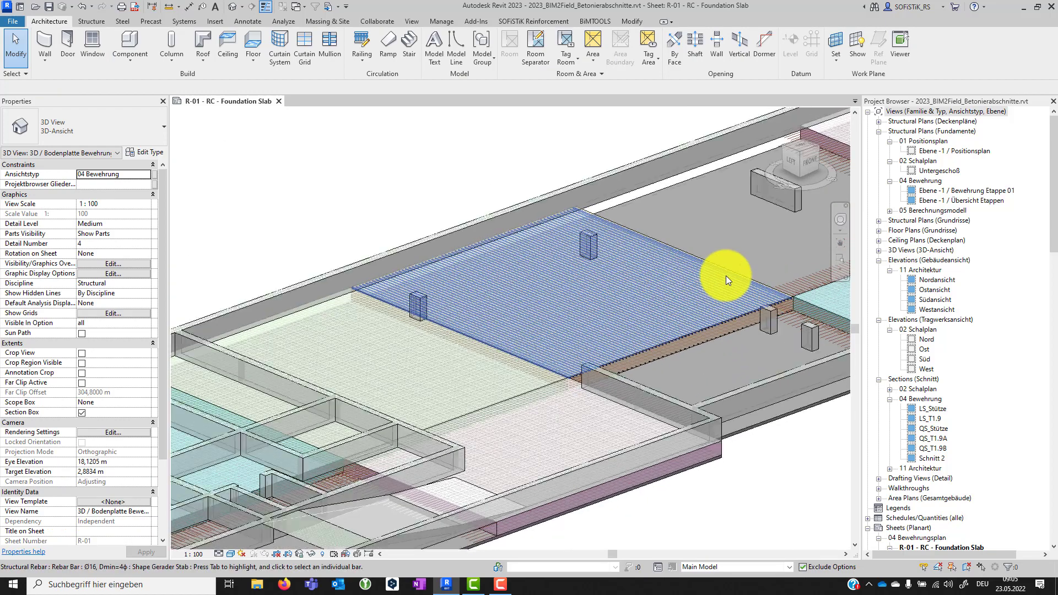
scroll(669, 346, up, 2)
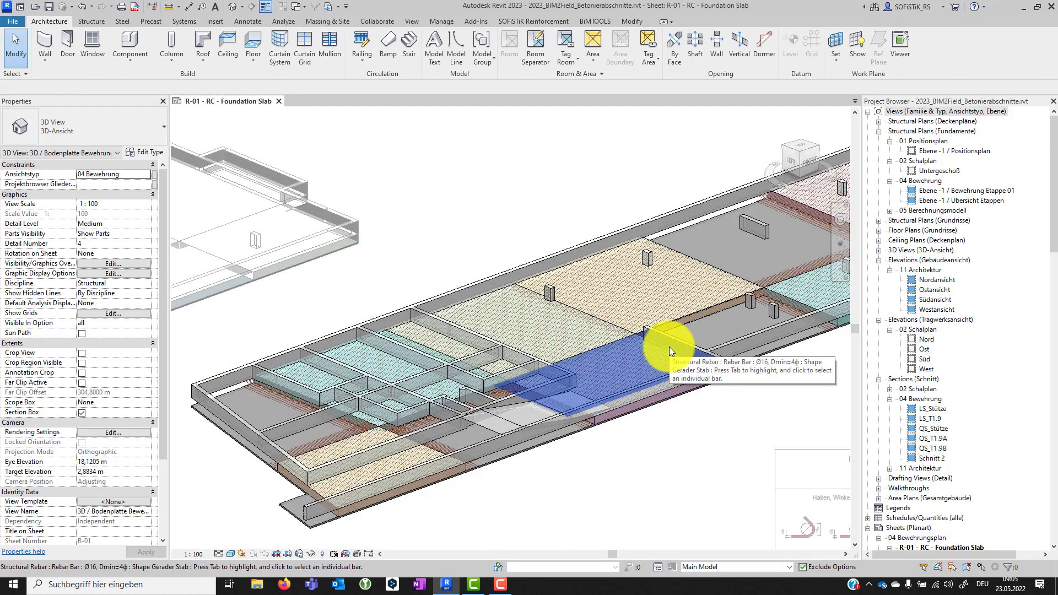
scroll(634, 231, down, 2)
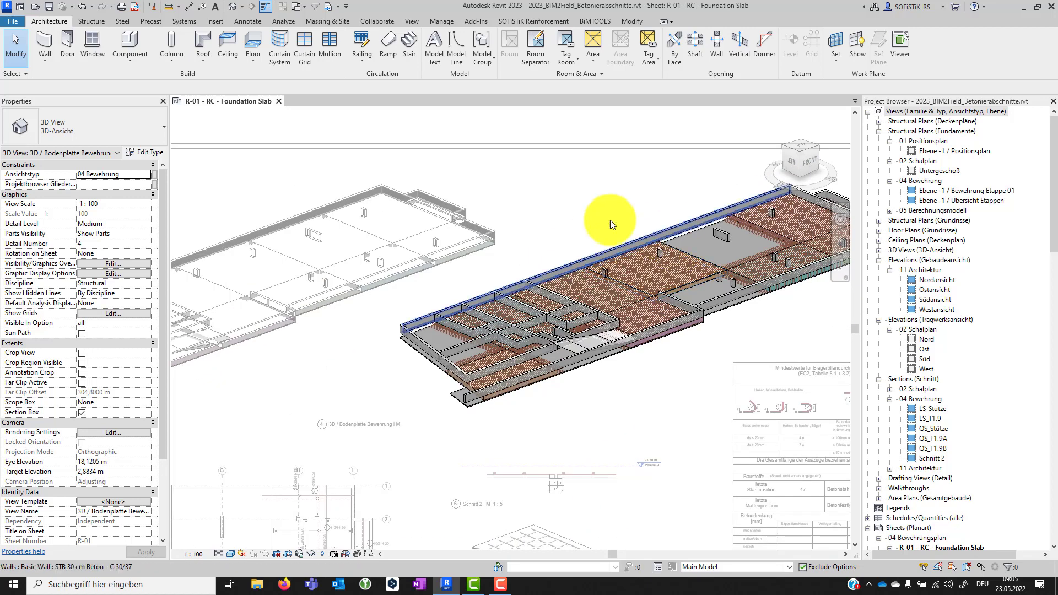
click(840, 243)
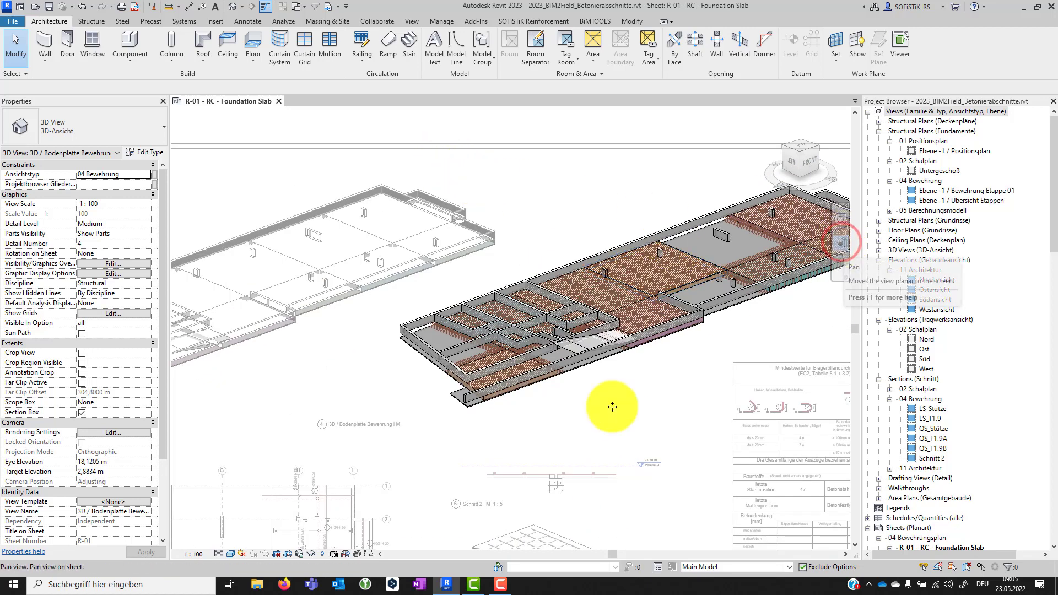
scroll(639, 299, down, 2)
scroll(636, 242, down, 3)
scroll(513, 472, up, 1)
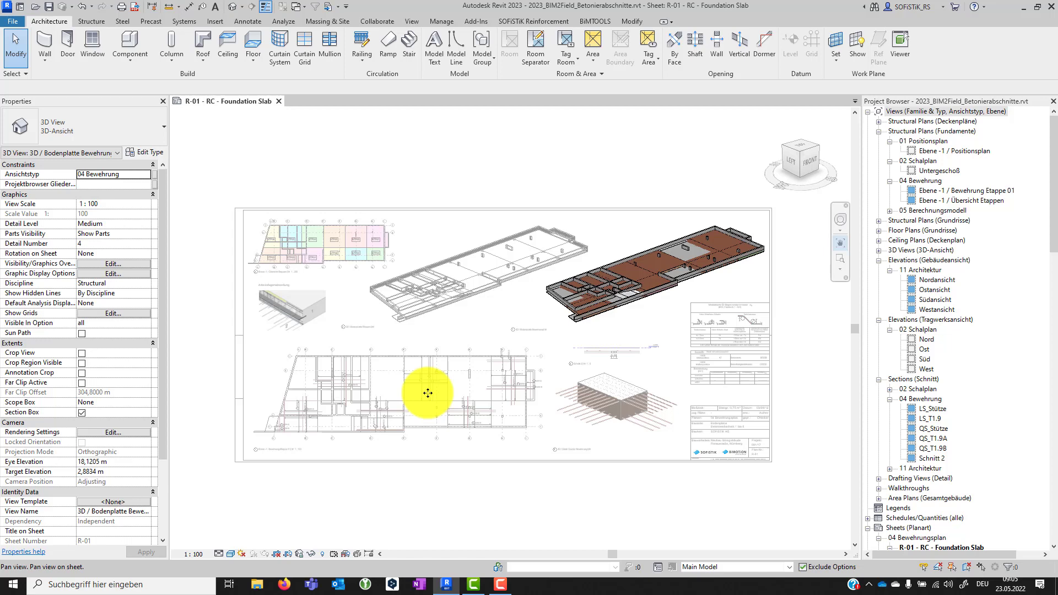
double_click(569, 128)
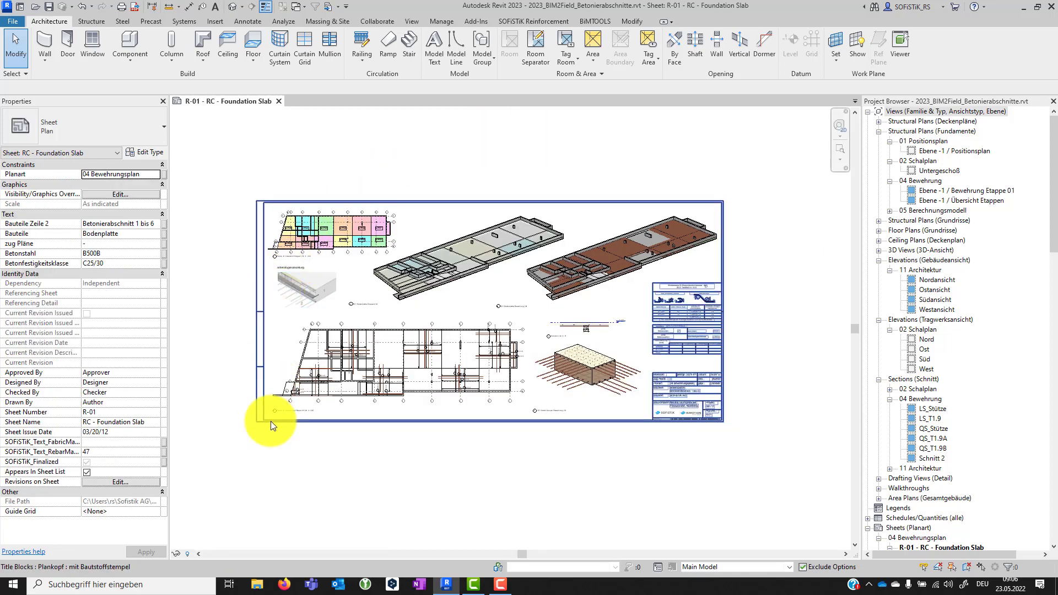
Step: Examine the rebar marks in the Ebene -1 / Bewehrung Etappe 01 plan and the sheet's SOFiSTiK rebar mark parameter
scroll(270, 422, up, 5)
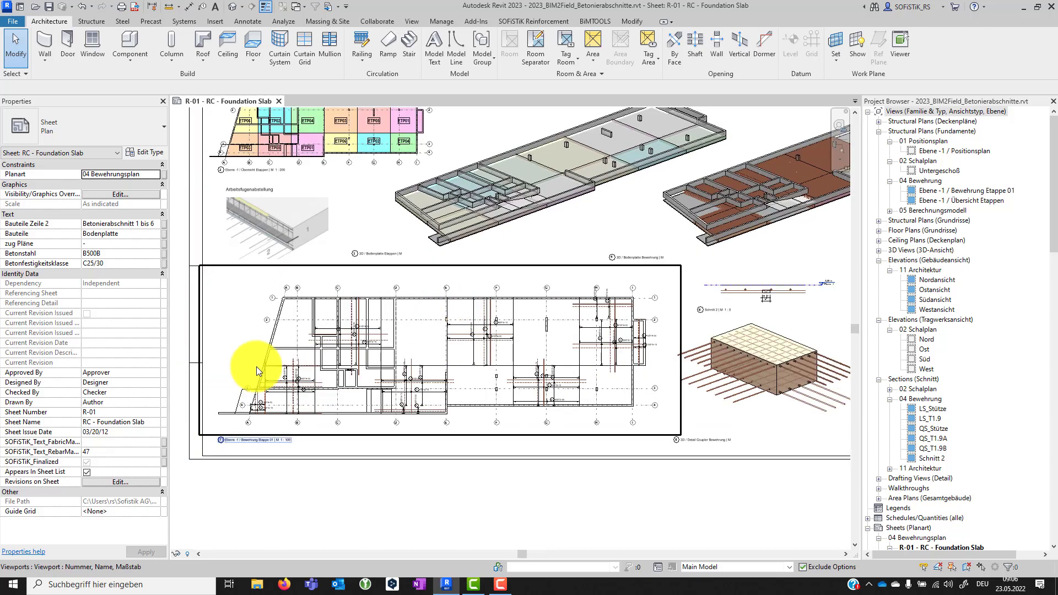
scroll(258, 370, up, 3)
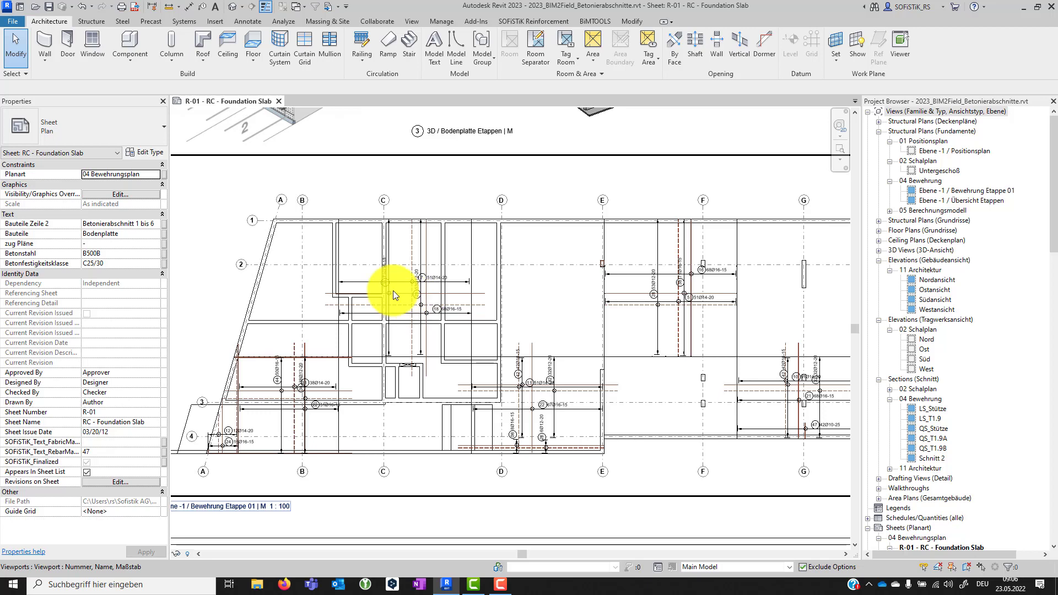
click(95, 453)
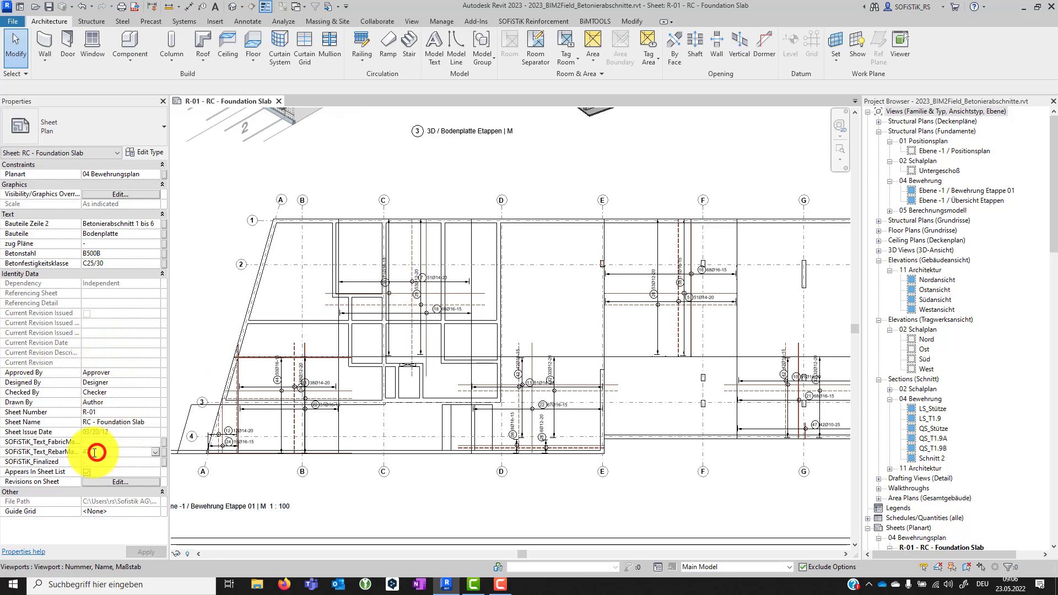
scroll(224, 299, down, 2)
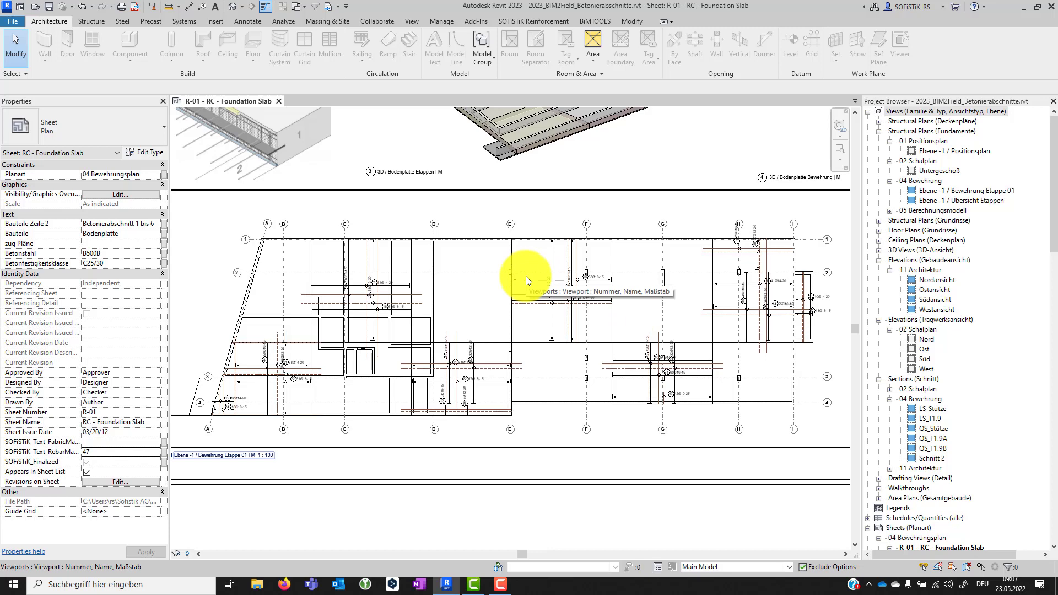
scroll(408, 296, down, 1)
scroll(475, 248, down, 2)
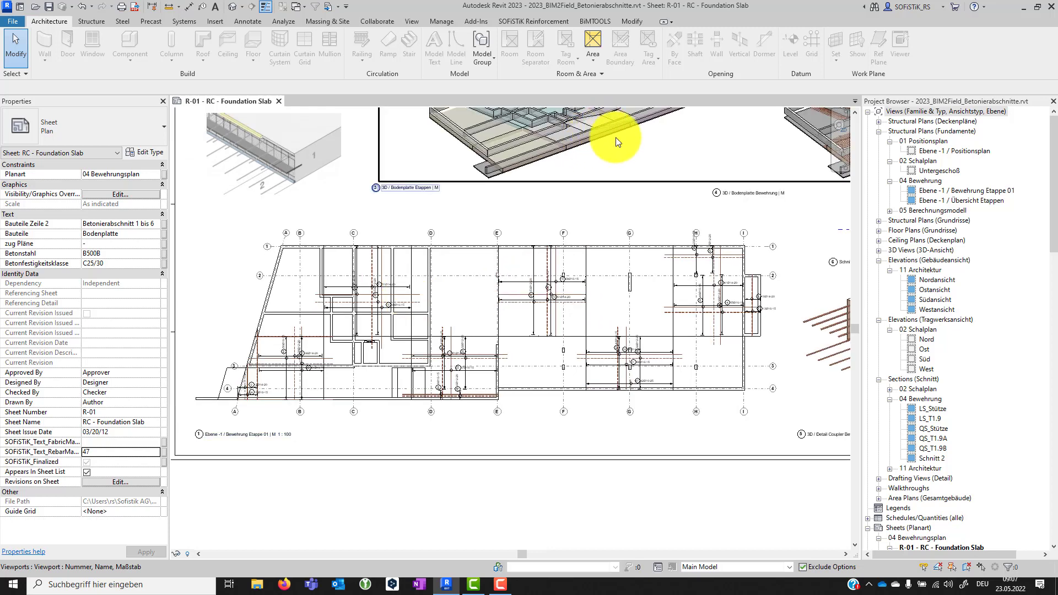
Step: Enable Consider SOFiSTiK Layer and Consider SOFiSTiK Member in the equality check of the SOFiSTiK marks settings
click(533, 21)
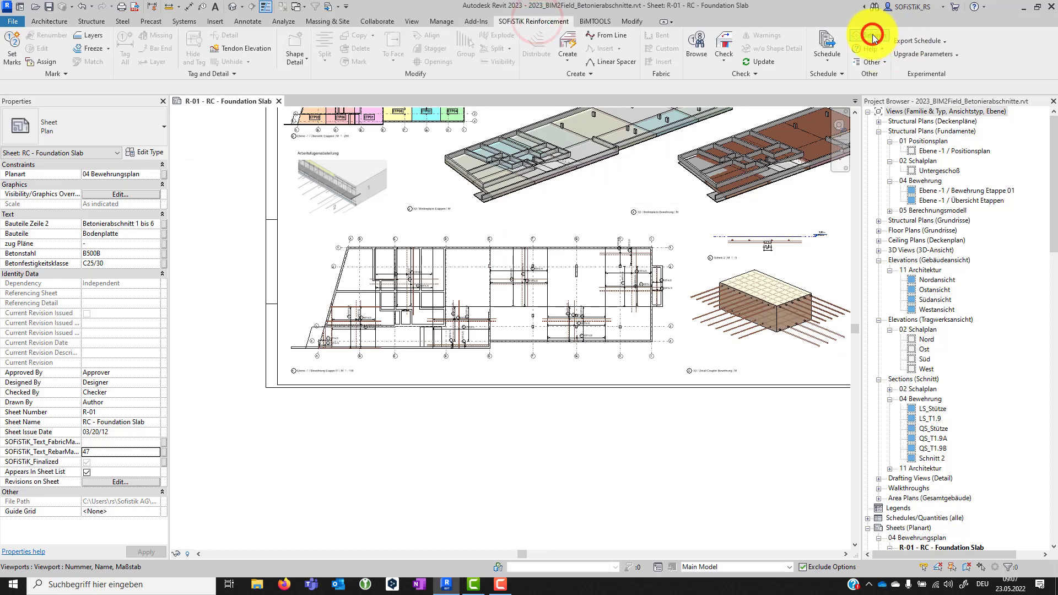
click(872, 38)
click(401, 270)
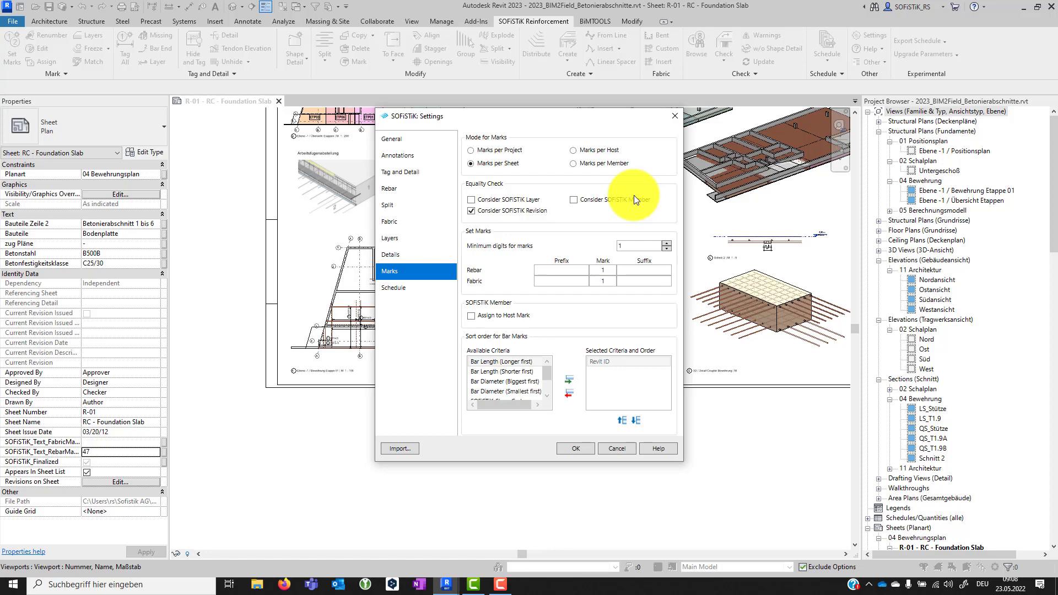
click(511, 197)
click(591, 199)
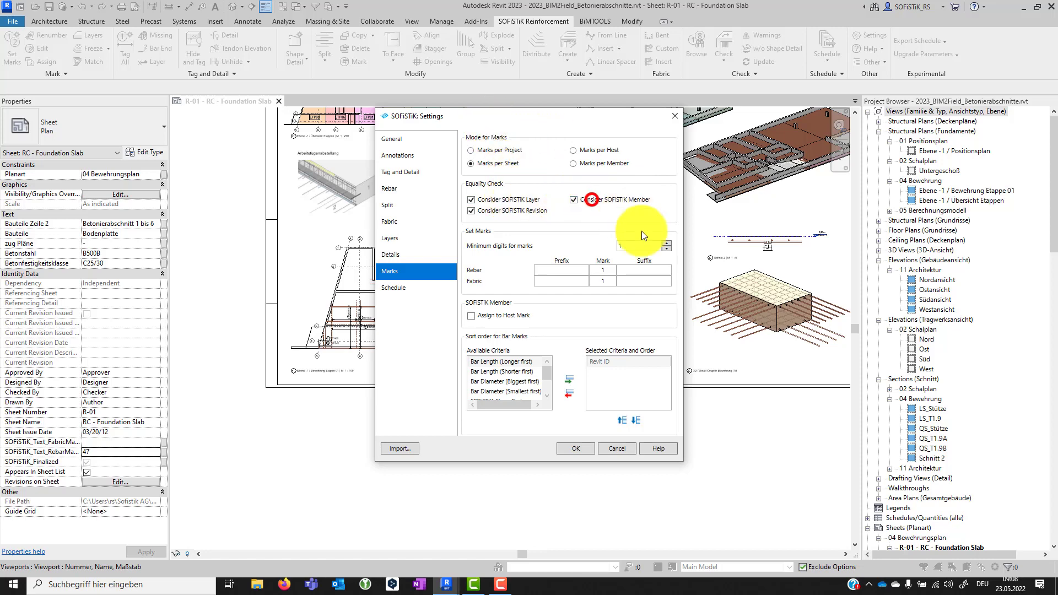
click(584, 451)
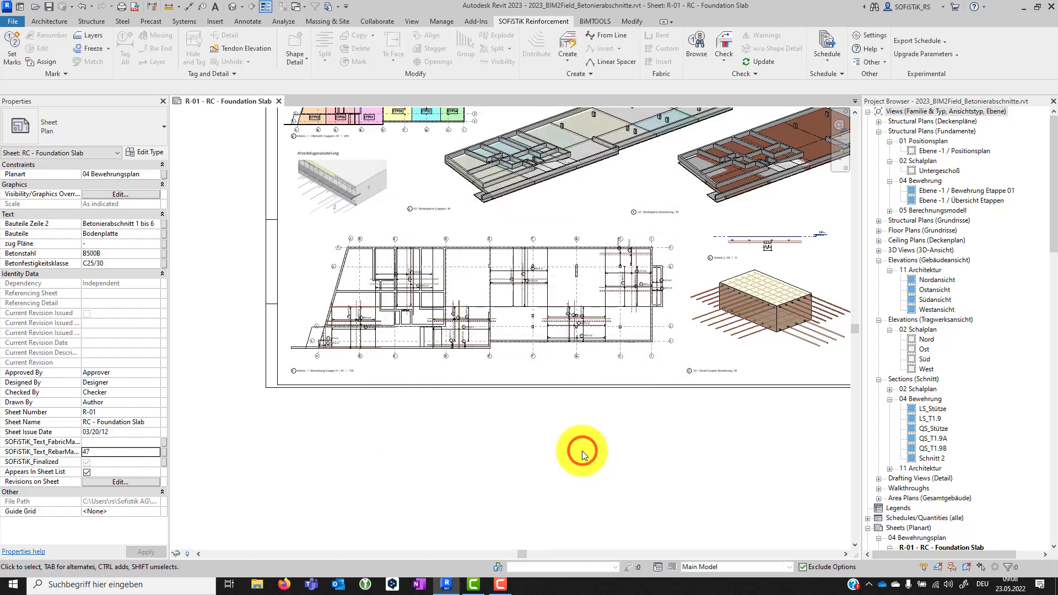
Step: Renew all marks on the sheet with start number 1 for rebar, fabric sheets and tendons, and check the reinforcement plan
click(11, 43)
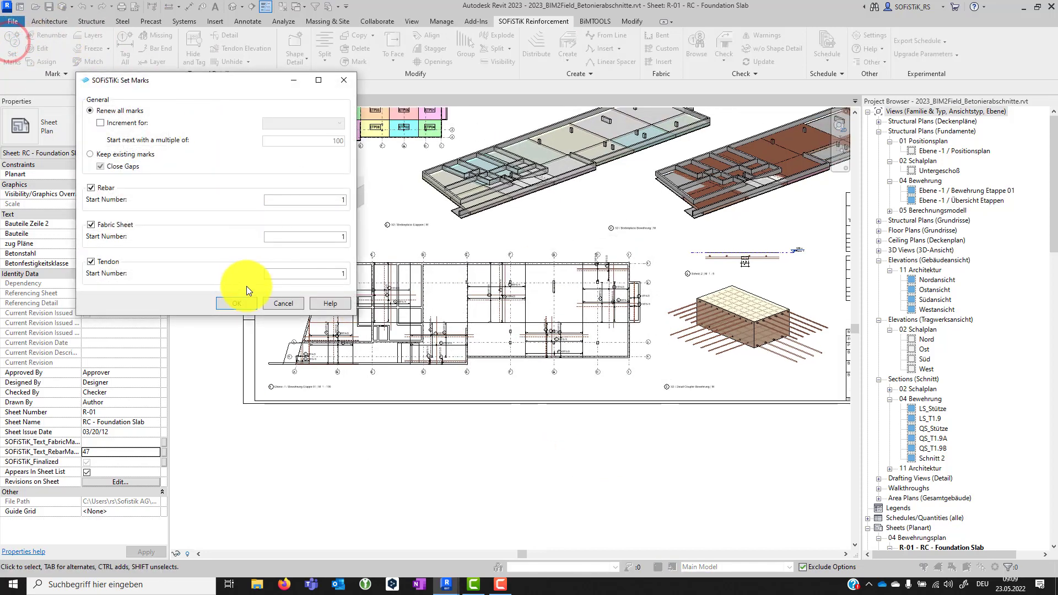
click(236, 301)
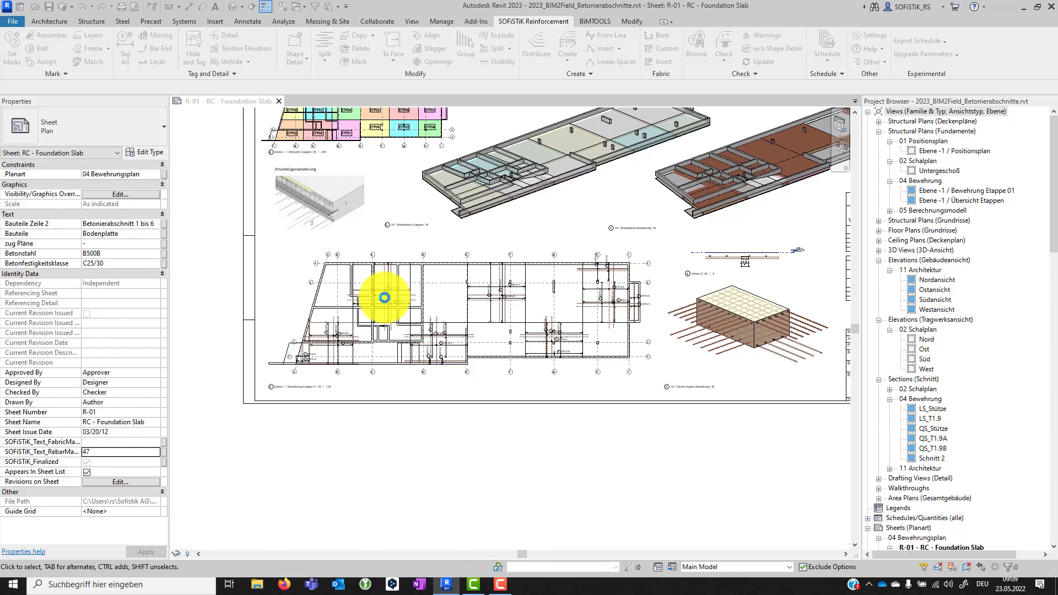
scroll(325, 306, up, 3)
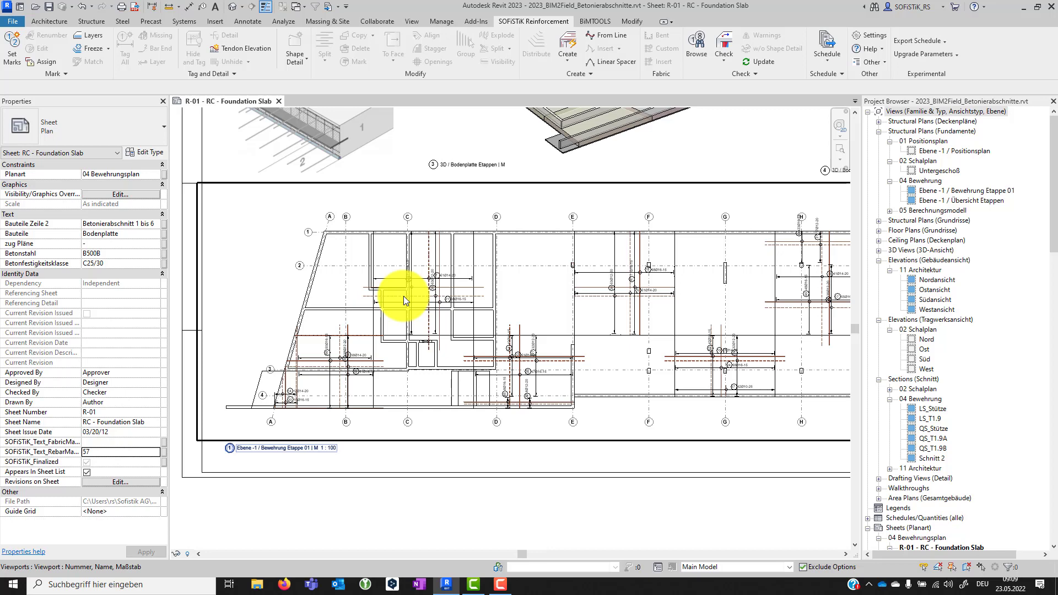
scroll(344, 392, down, 1)
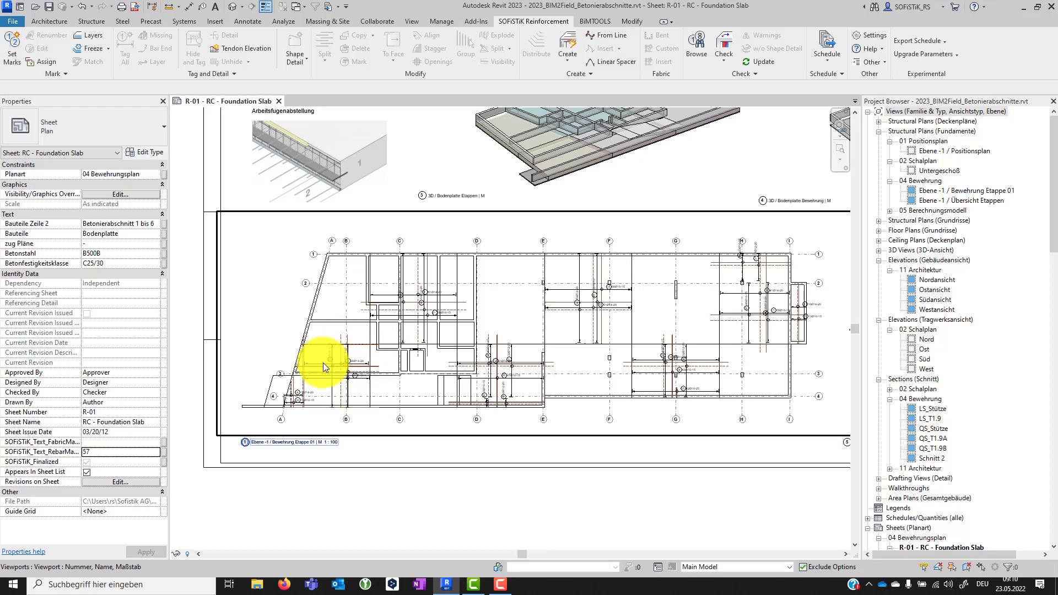
scroll(319, 372, down, 1)
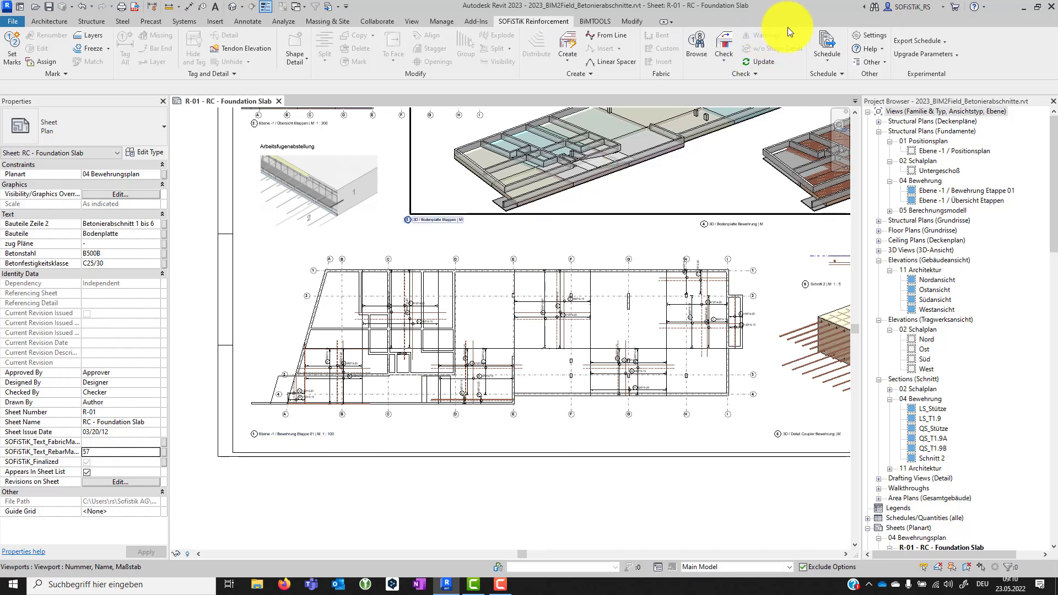
Step: Add SOFiSTiK_Member and SOFiSTiK_Layer as sort criteria for bar marks in the SOFiSTiK marks settings
click(873, 35)
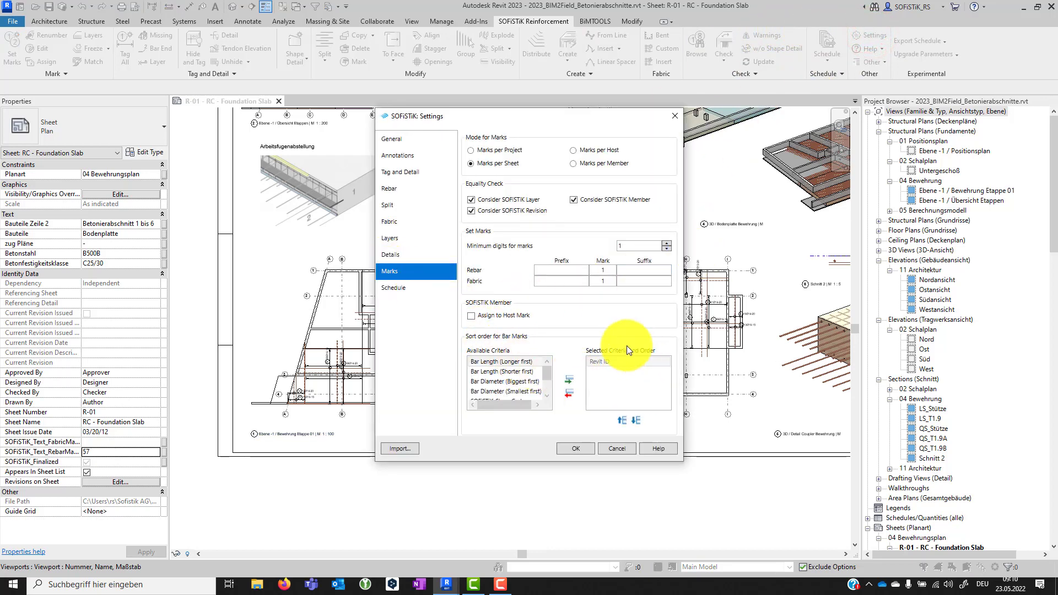
scroll(548, 375, down, 2)
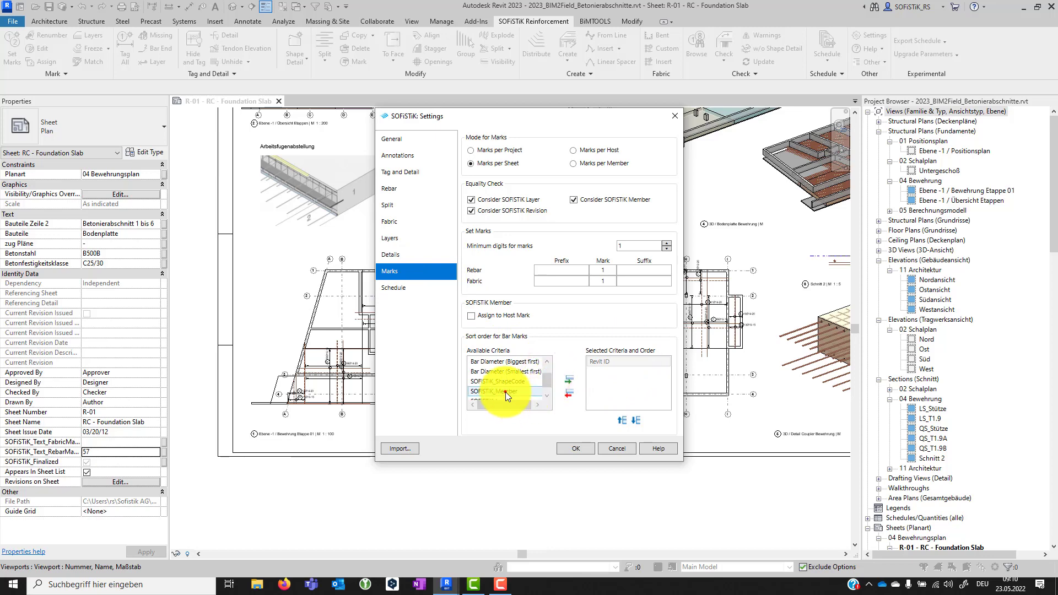
click(505, 392)
click(568, 380)
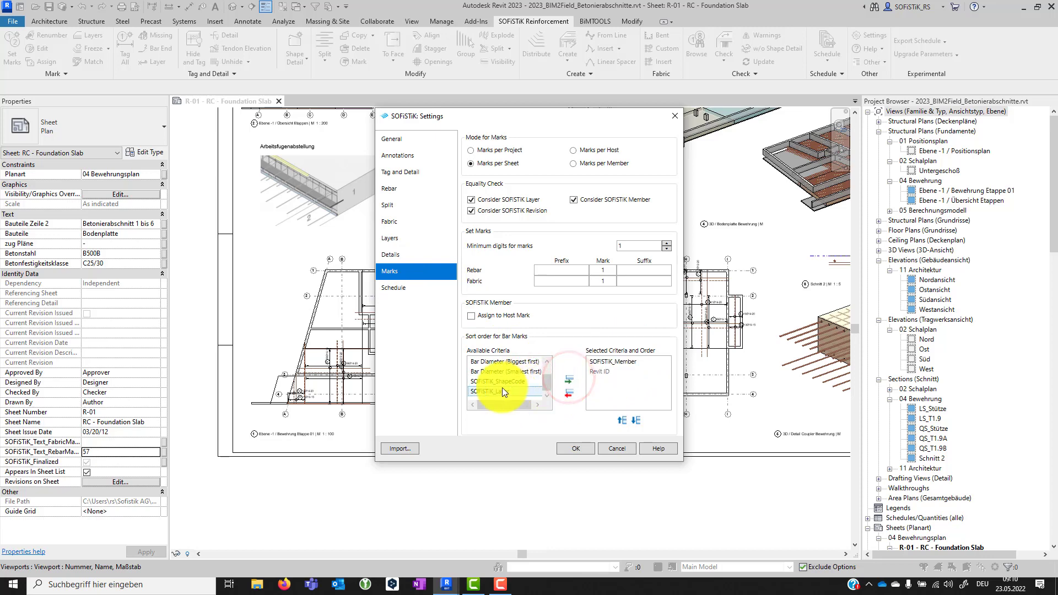
click(569, 379)
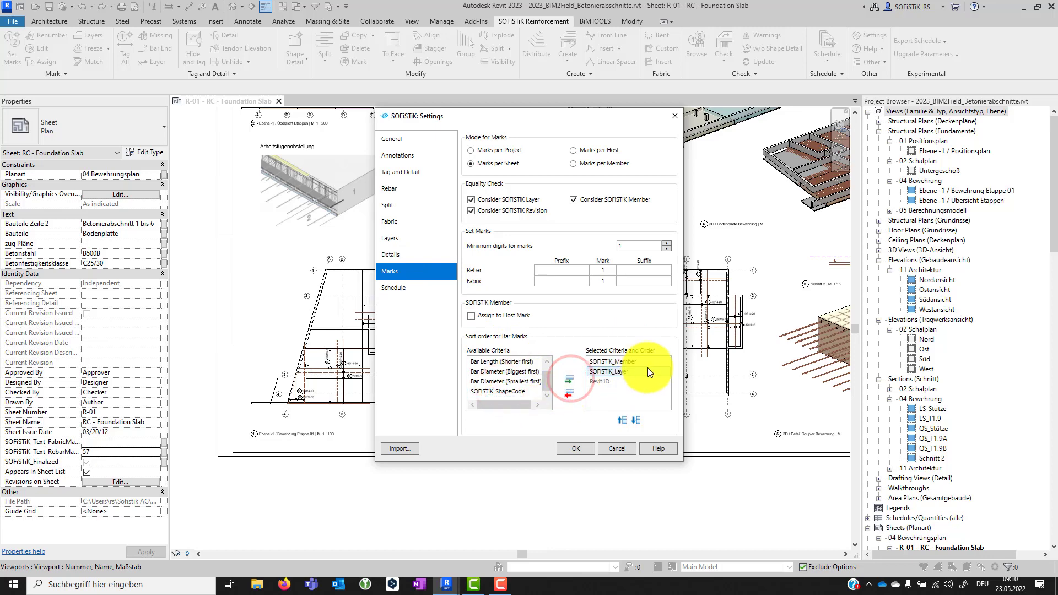
Step: Move SOFiSTiK_Layer above SOFiSTiK_Member in the bar mark sort order, and return SOFiSTiK_Member to first place
click(626, 372)
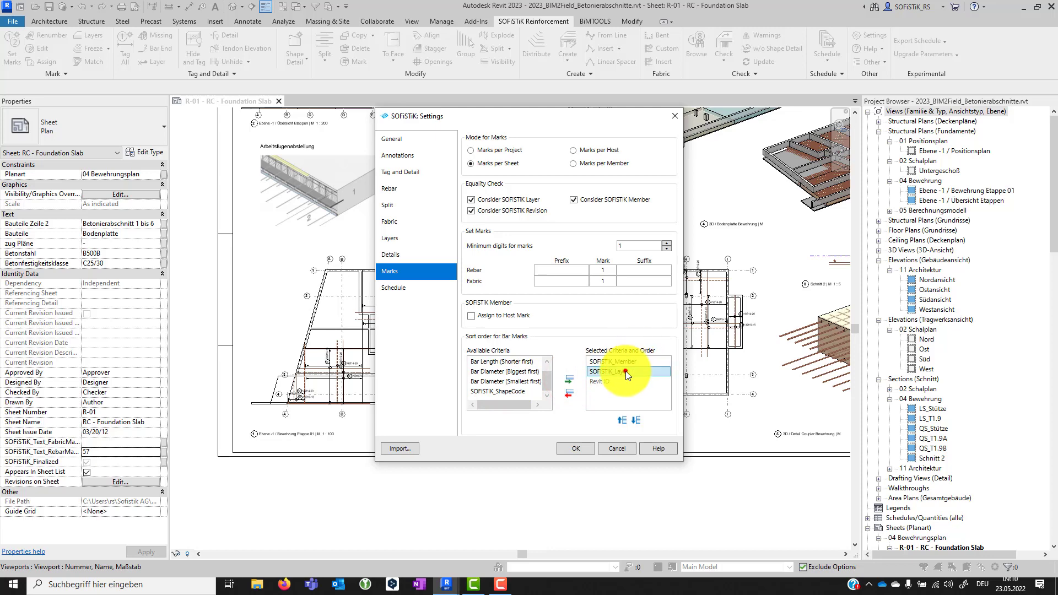
click(623, 420)
click(621, 370)
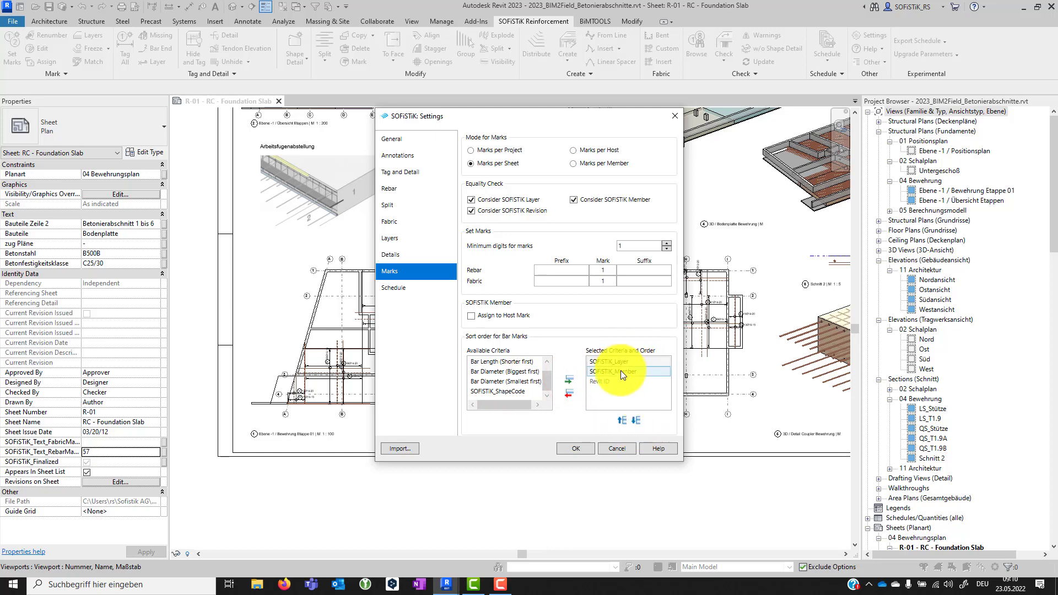
click(621, 421)
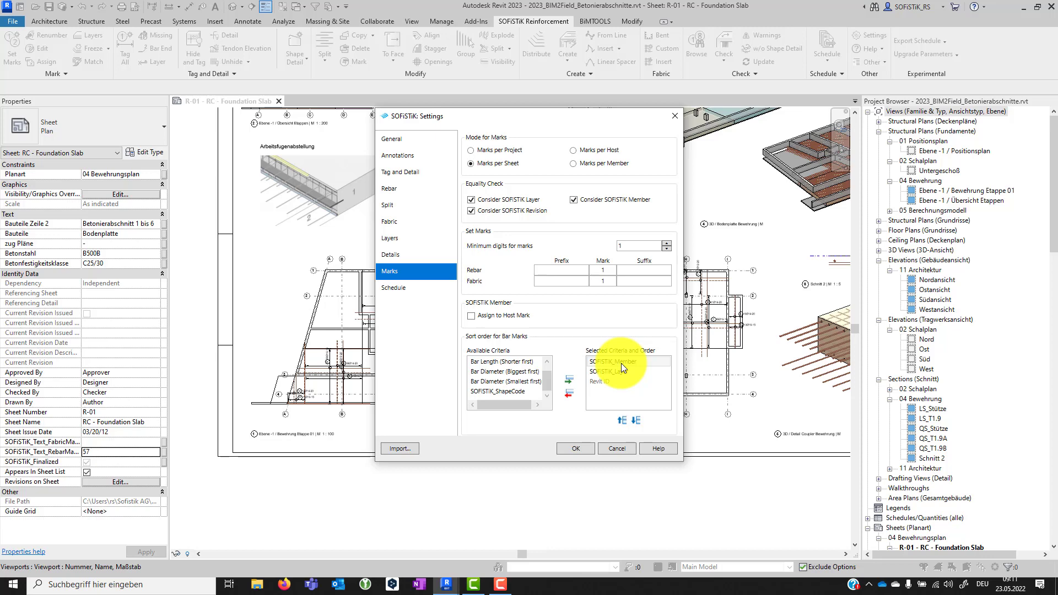
Step: Apply the SOFiSTiK mark settings and examine the current bar marks across the foundation slab reinforcement plan
click(577, 450)
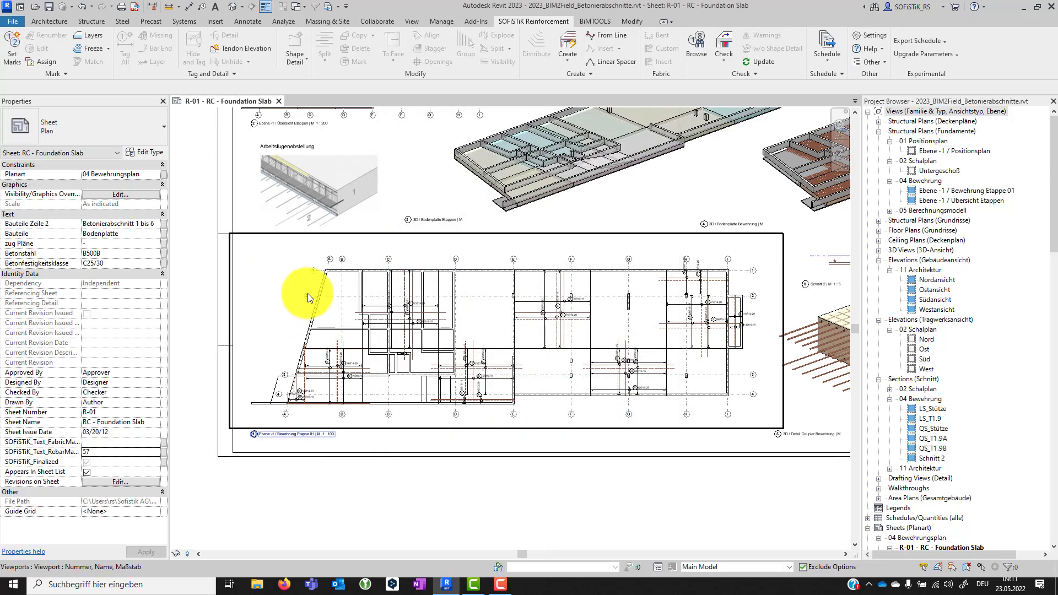
scroll(307, 293, up, 1)
scroll(812, 323, up, 5)
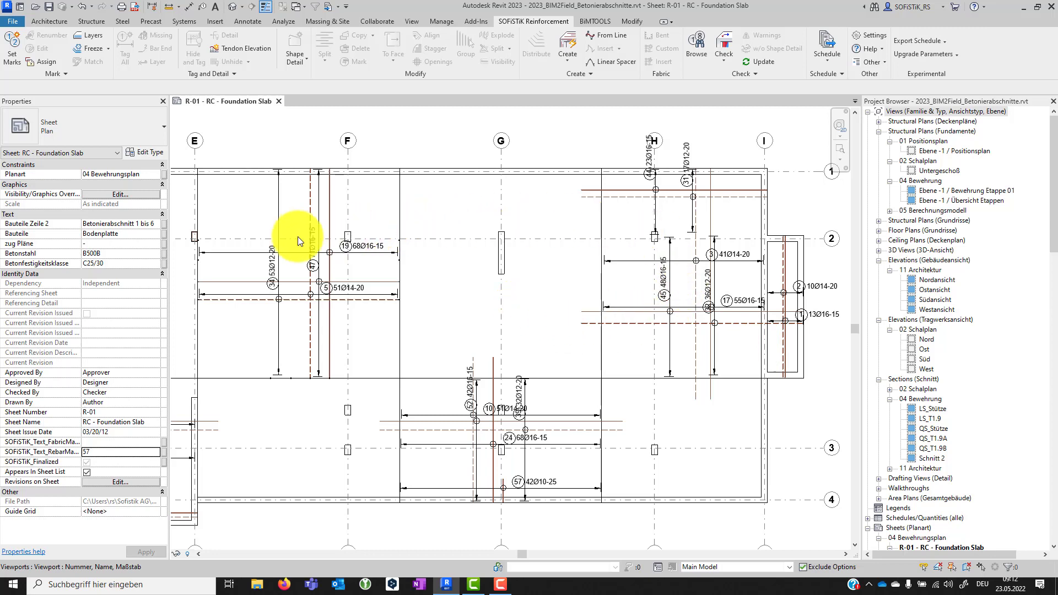
scroll(744, 361, down, 4)
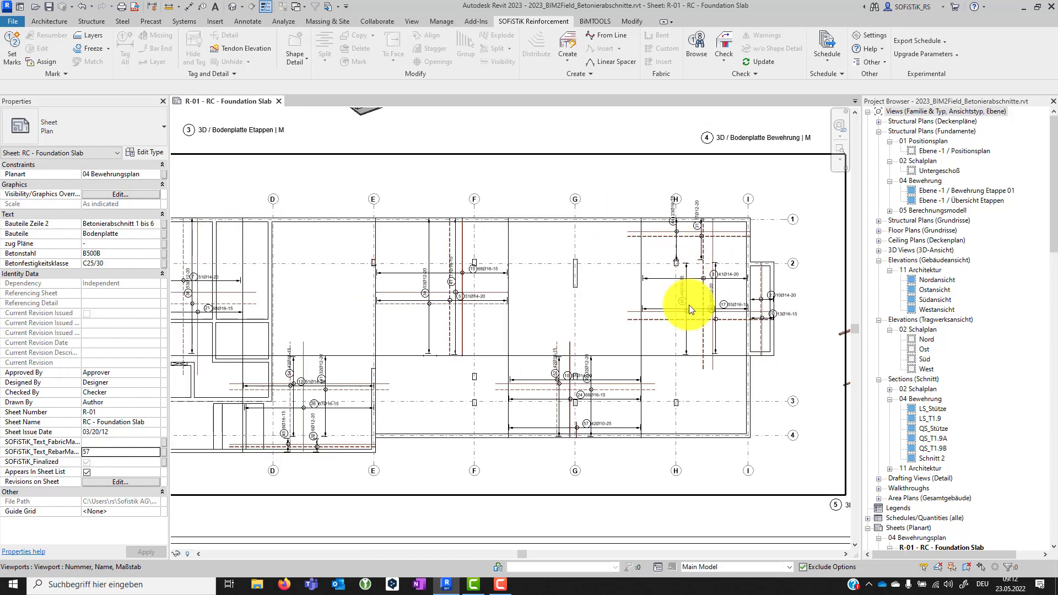
scroll(690, 306, up, 1)
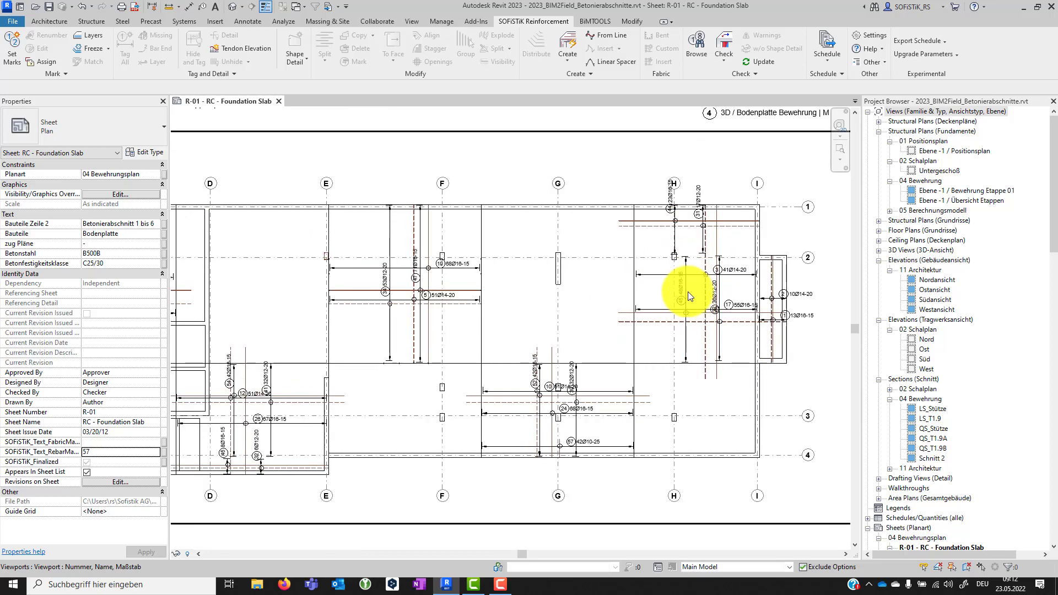
Step: Set the mark renewal to increment for SOFiSTiK_Member, starting each member with a multiple of 100
click(14, 46)
drag(144, 22, 252, 176)
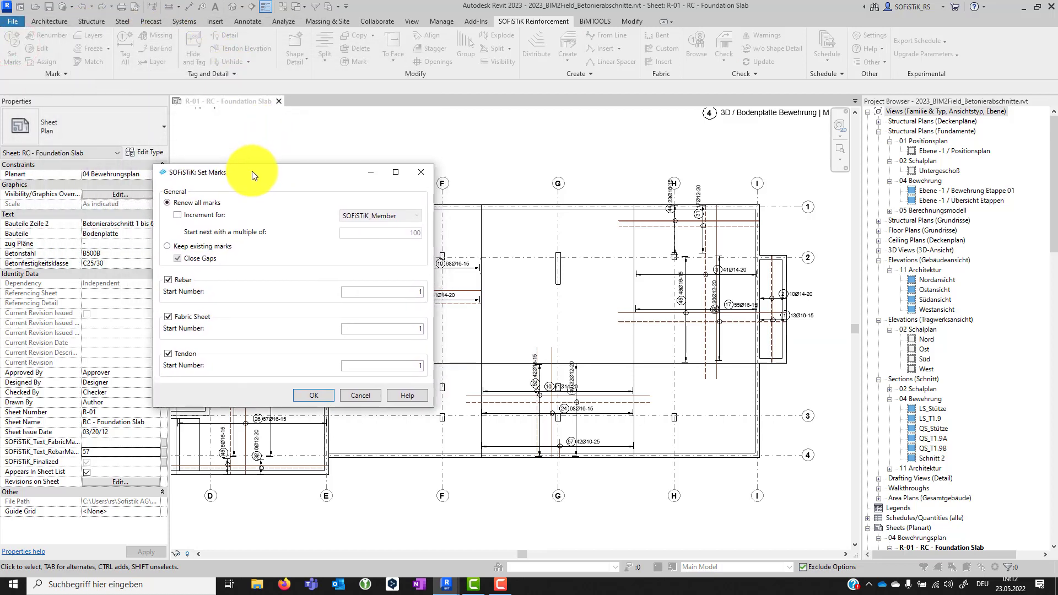
click(203, 215)
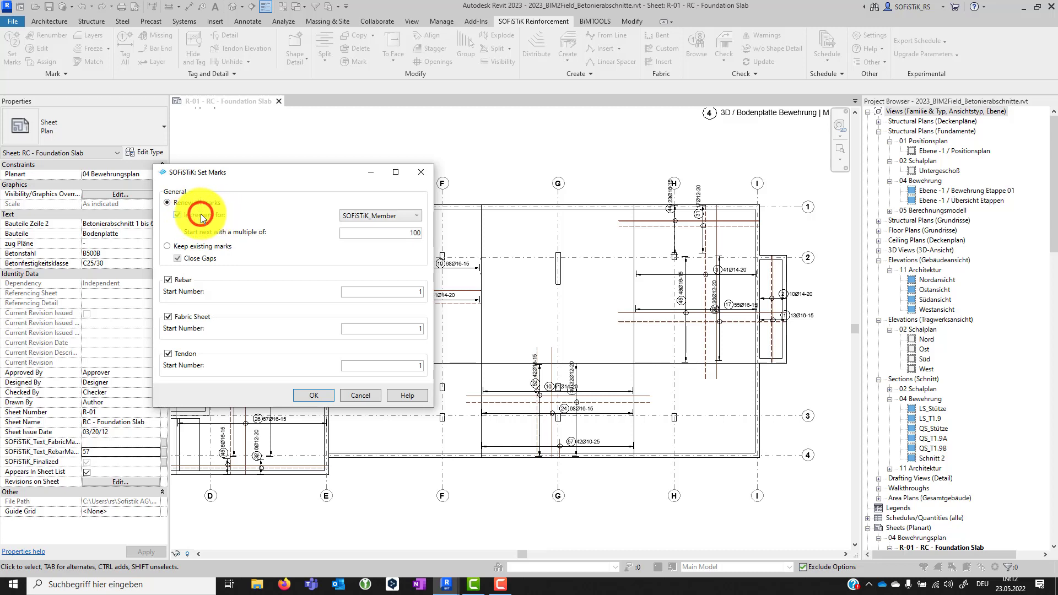
click(366, 216)
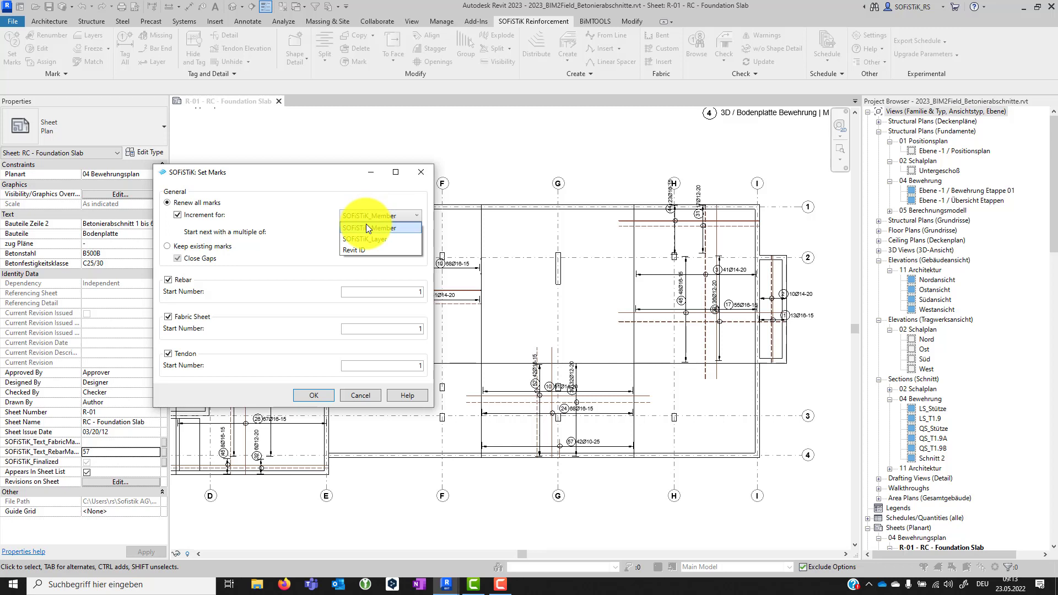
click(364, 226)
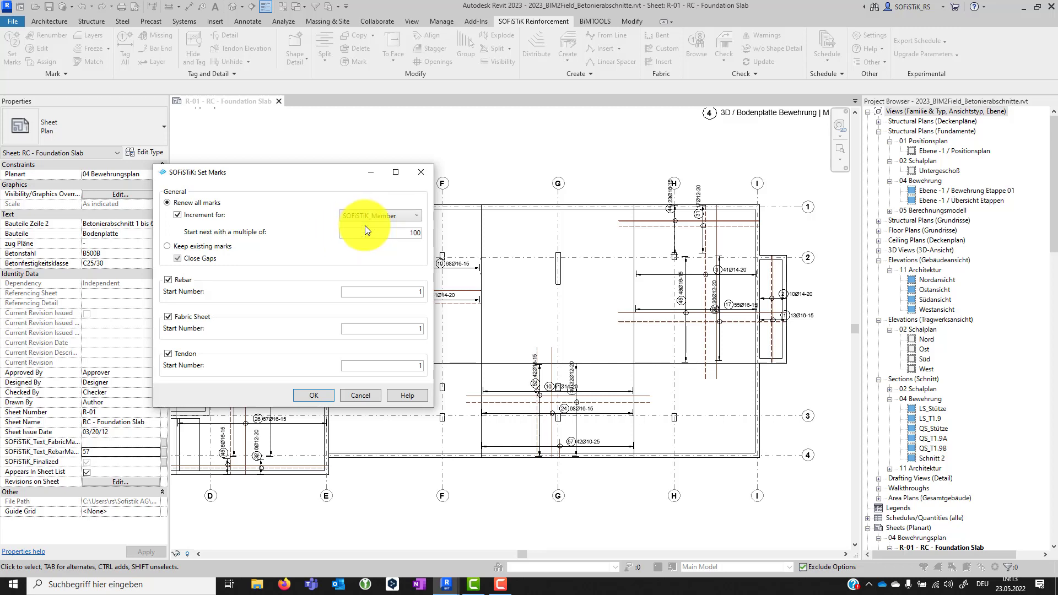
drag(404, 232, 425, 233)
click(406, 234)
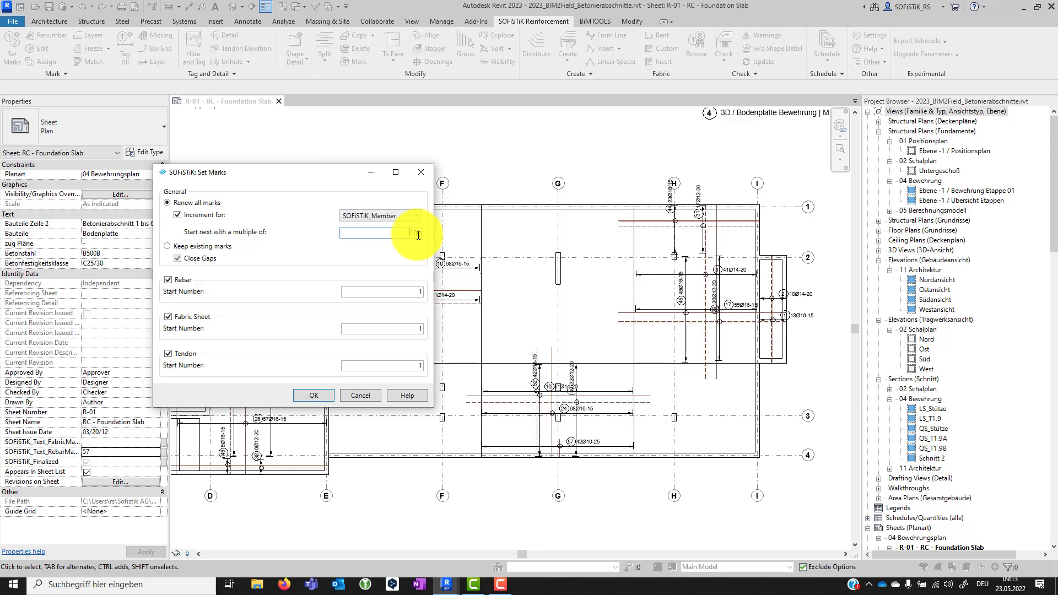
Step: Set the rebar start number to 100 and renew all marks on the sheet
click(410, 292)
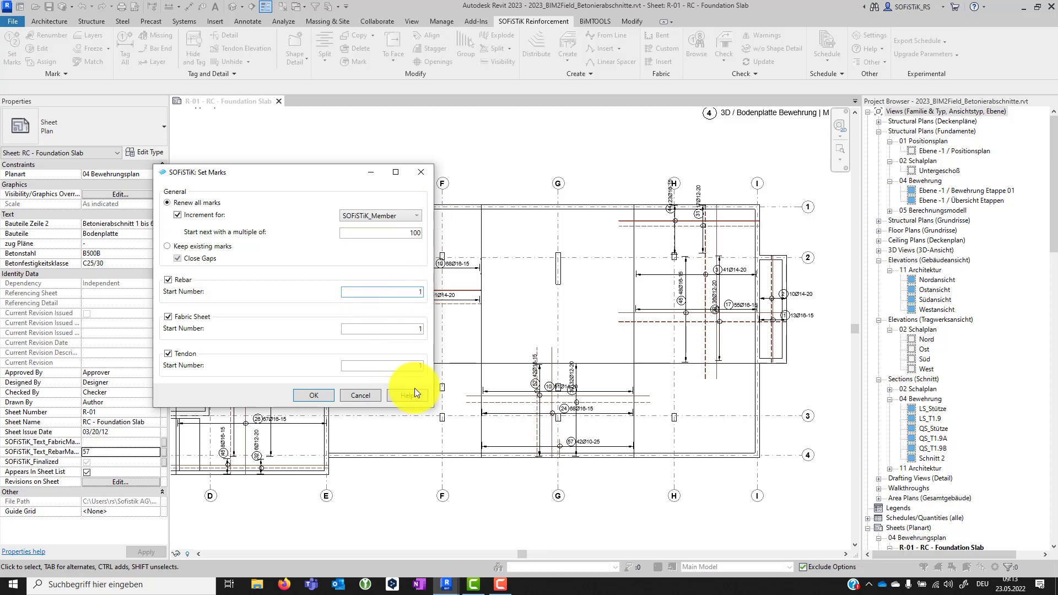
text(00)
click(314, 395)
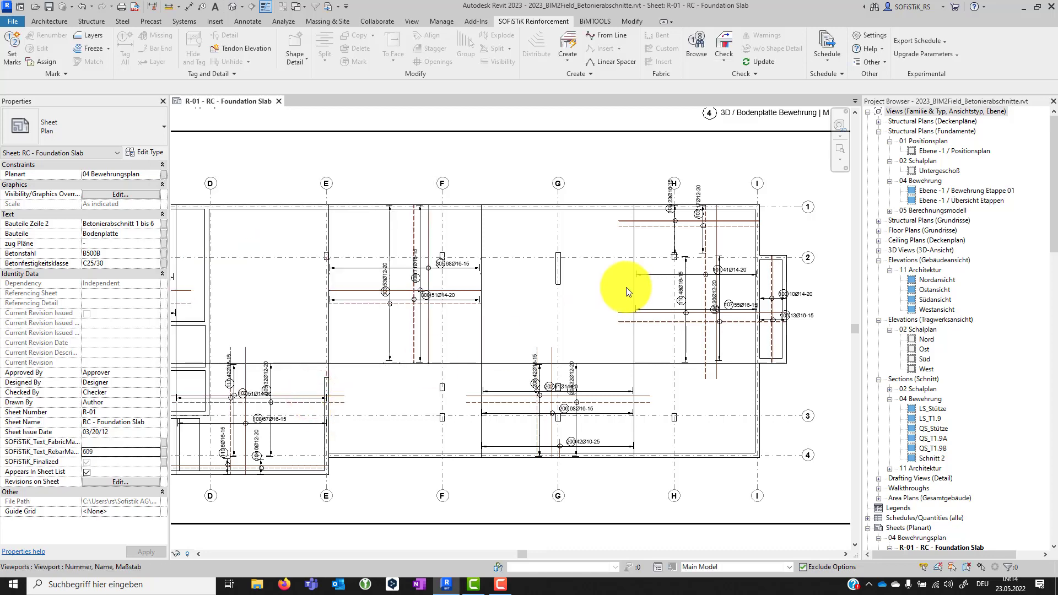
Step: Activate the reinforcement plan viewport, set its phase to Phase 1 and examine the bar marks near grids H and I
scroll(626, 287, down, 1)
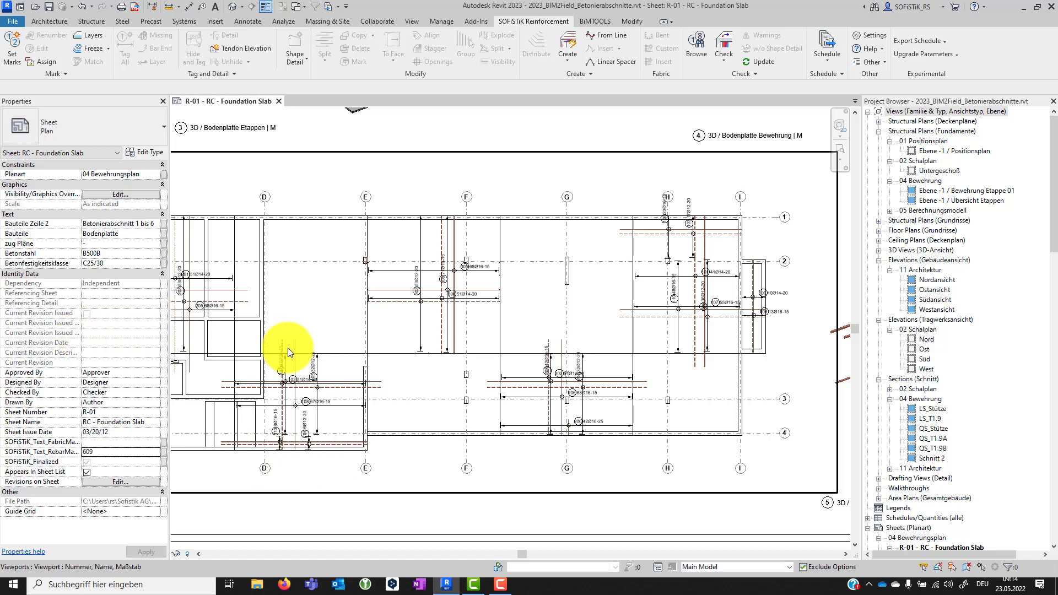
double_click(280, 301)
scroll(89, 432, down, 3)
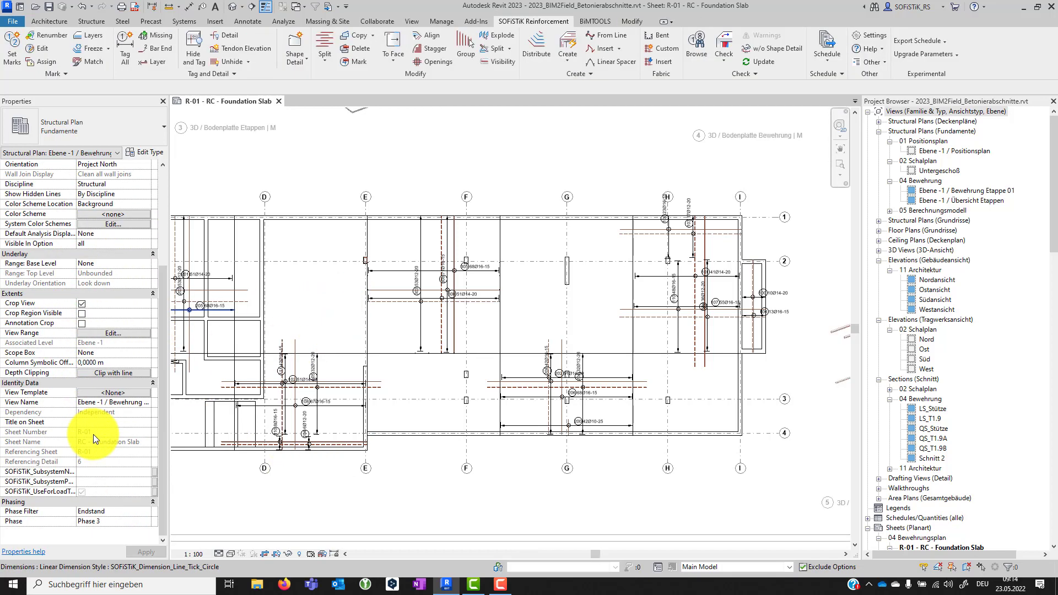
click(102, 521)
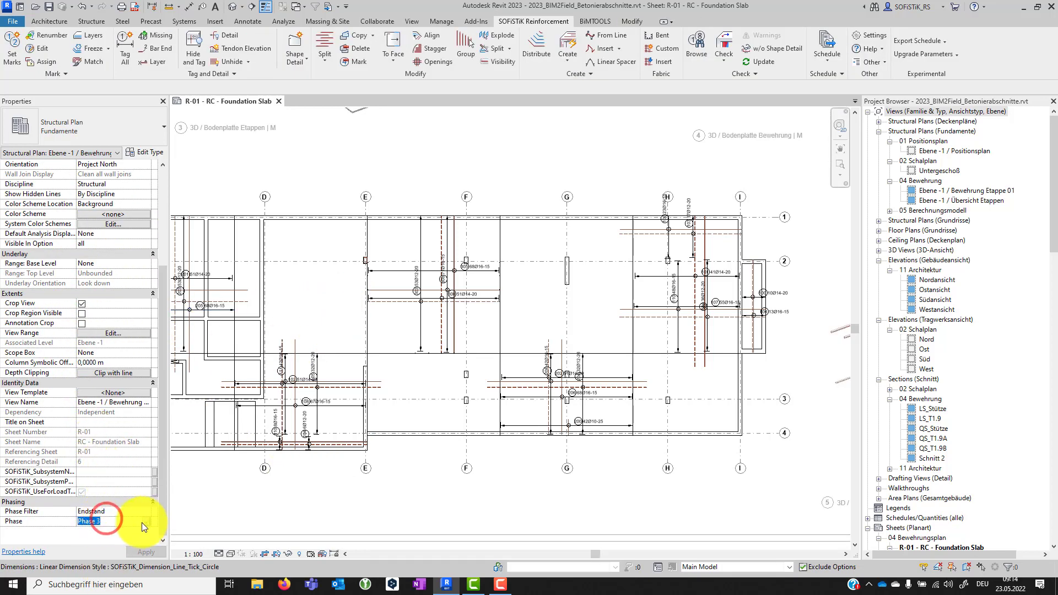
click(145, 521)
click(88, 467)
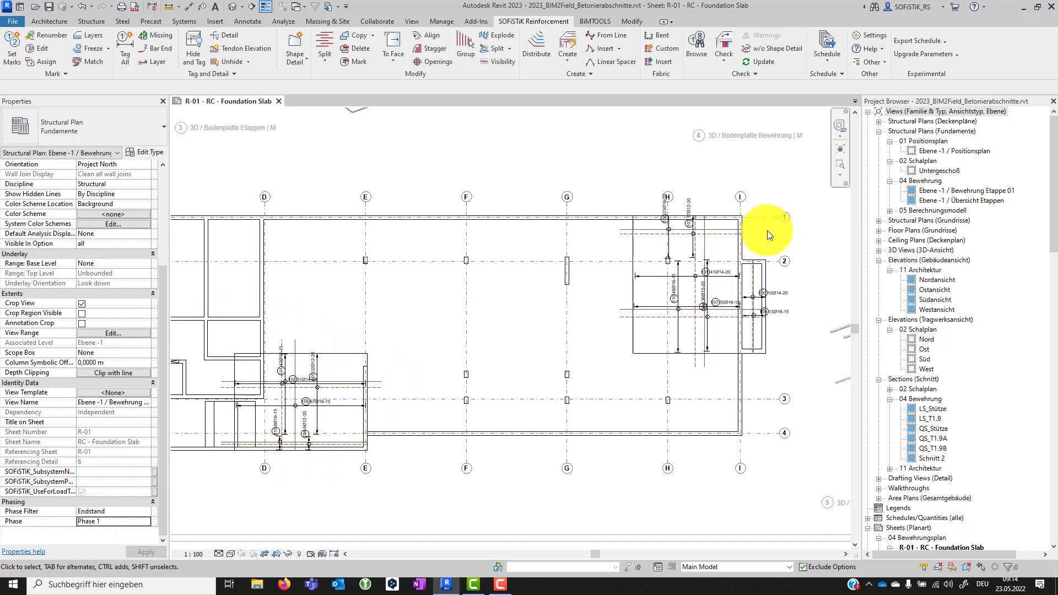
scroll(803, 239, up, 2)
scroll(803, 239, up, 4)
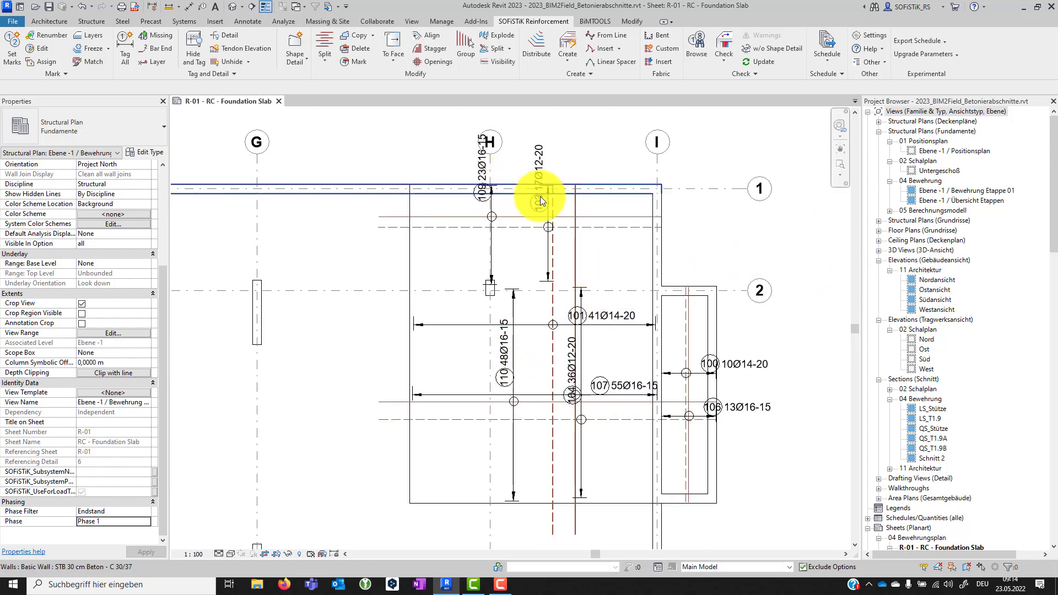
scroll(606, 338, down, 3)
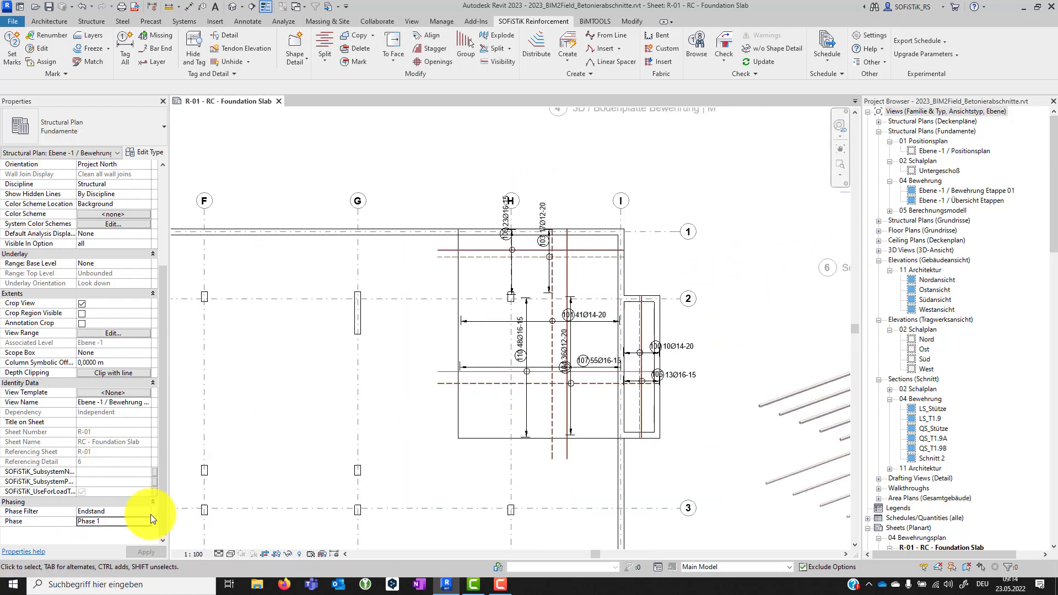
Step: Set the plan view's phase to Phase 2 and examine the bar marks of the second pour stage
click(145, 522)
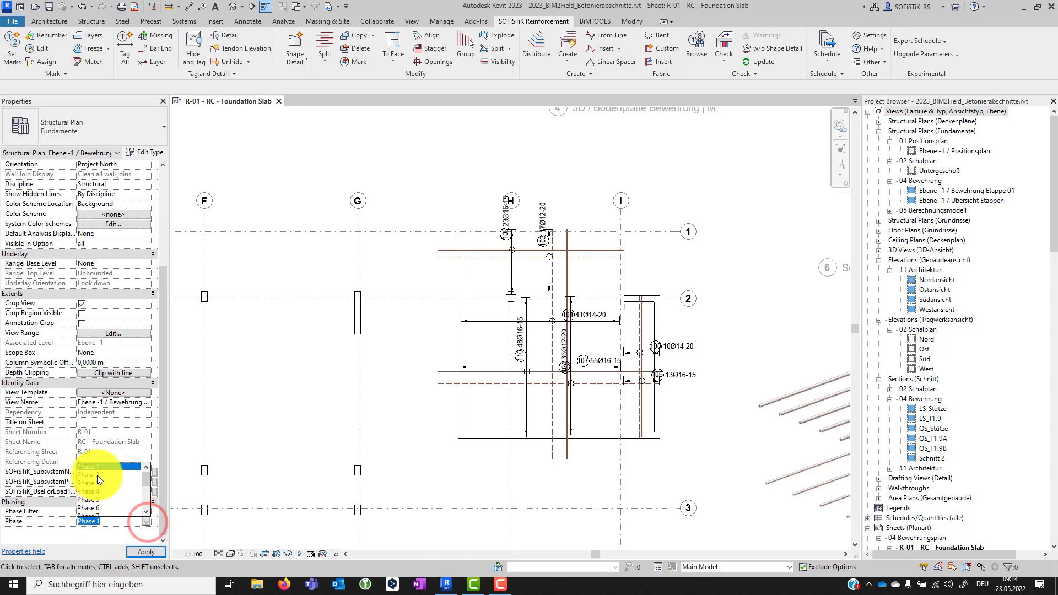
click(97, 474)
scroll(419, 463, up, 5)
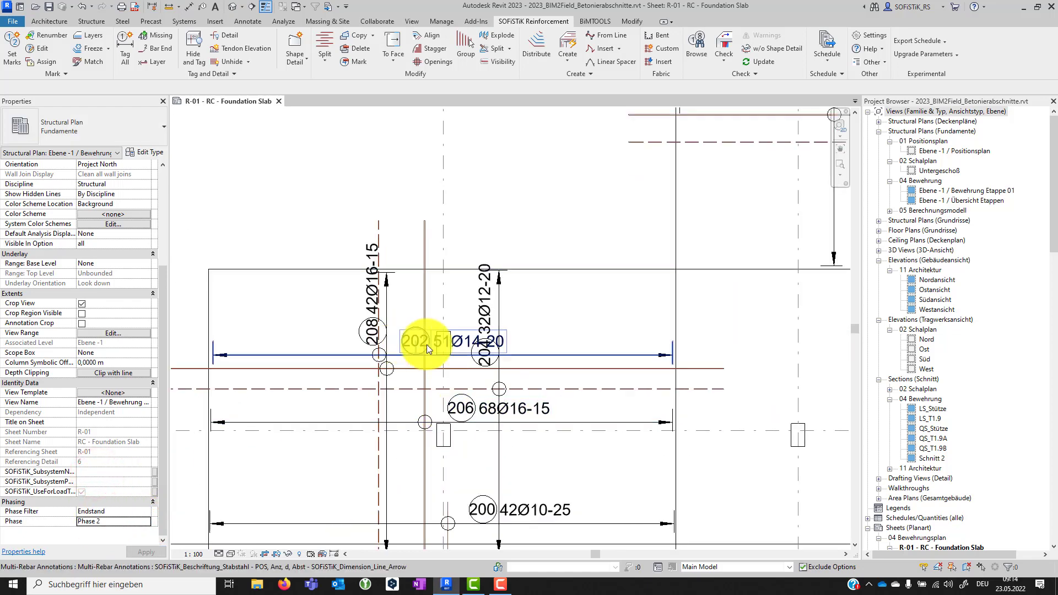
Step: Set the plan view's phase to Phase 3, examine the third stage's bar marks, and return to the whole sheet
click(146, 521)
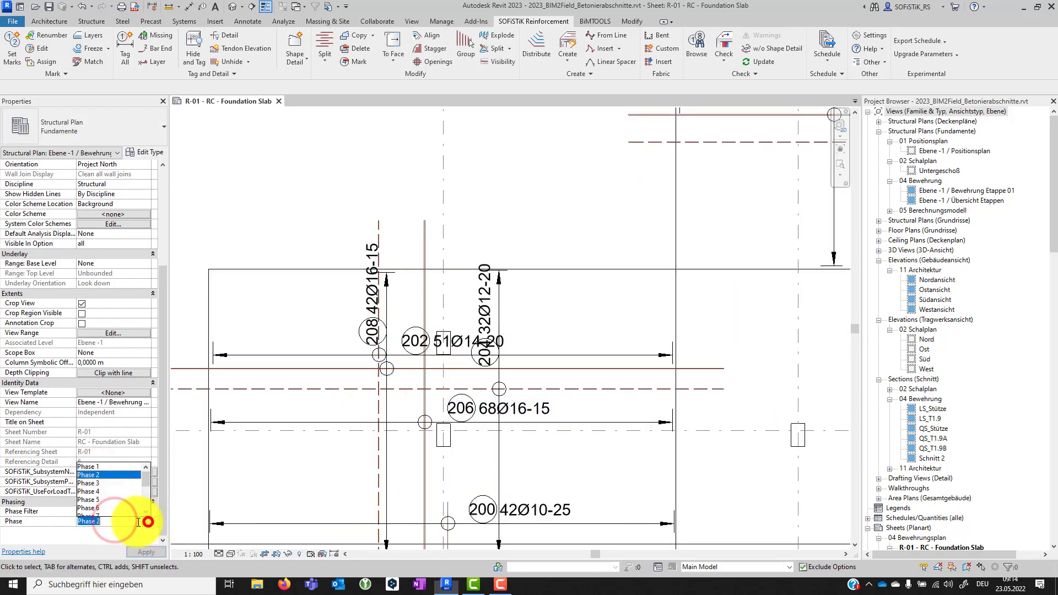
click(98, 482)
scroll(435, 292, down, 5)
scroll(429, 284, up, 4)
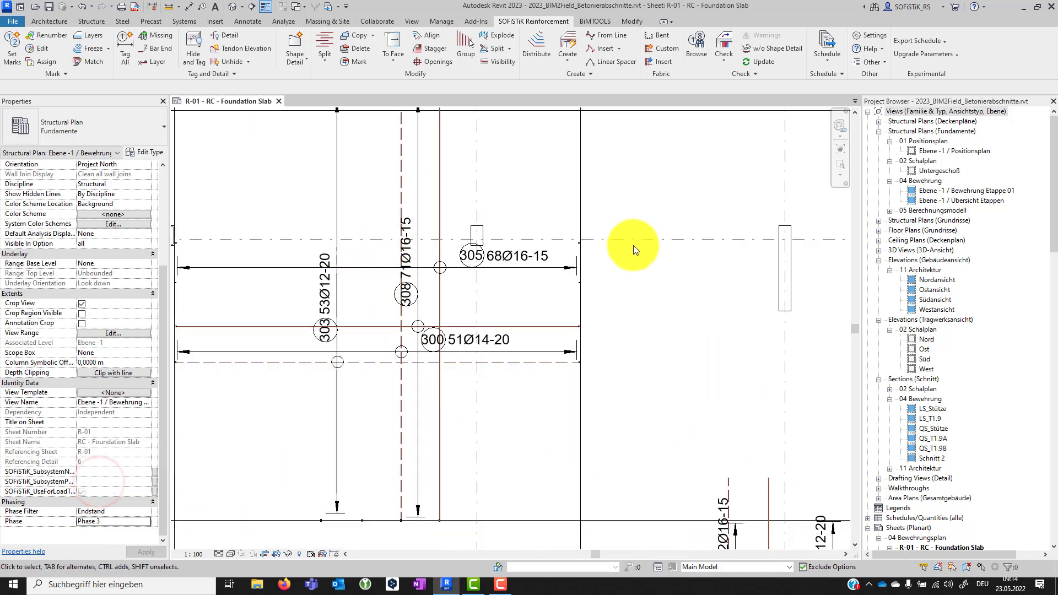
scroll(630, 198, down, 3)
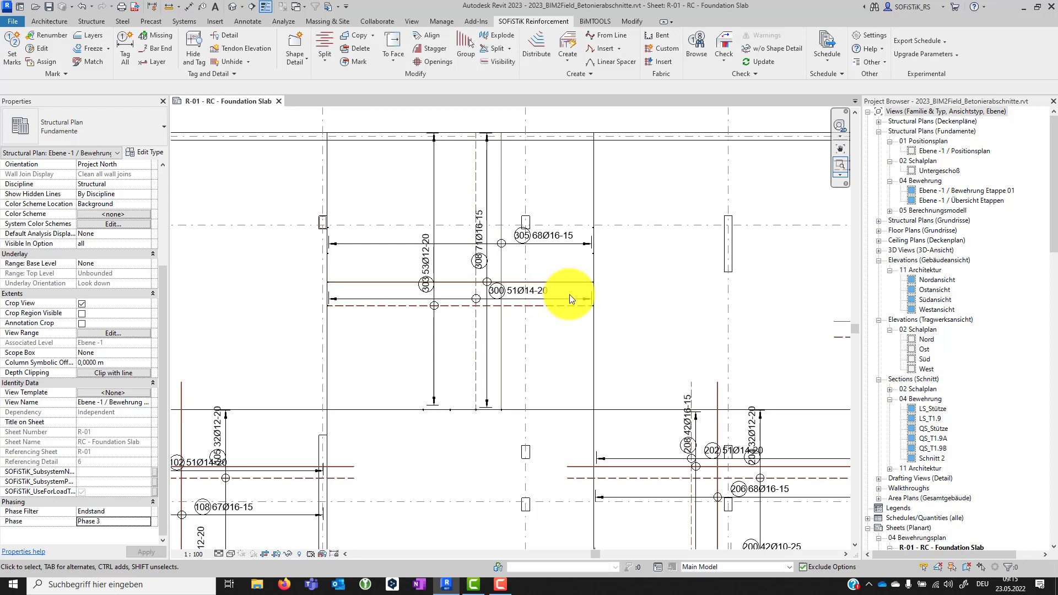
scroll(585, 302, down, 3)
click(838, 163)
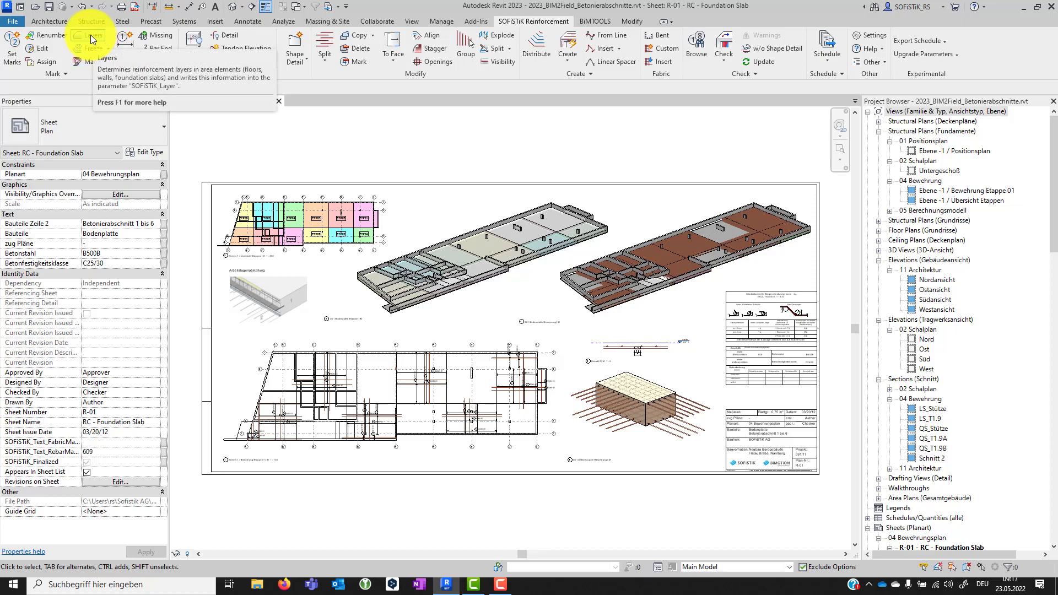
Step: Open the help page for the Layers tool, read through the reinforcement layers and Layer Definitions sections, and close it
key(F1)
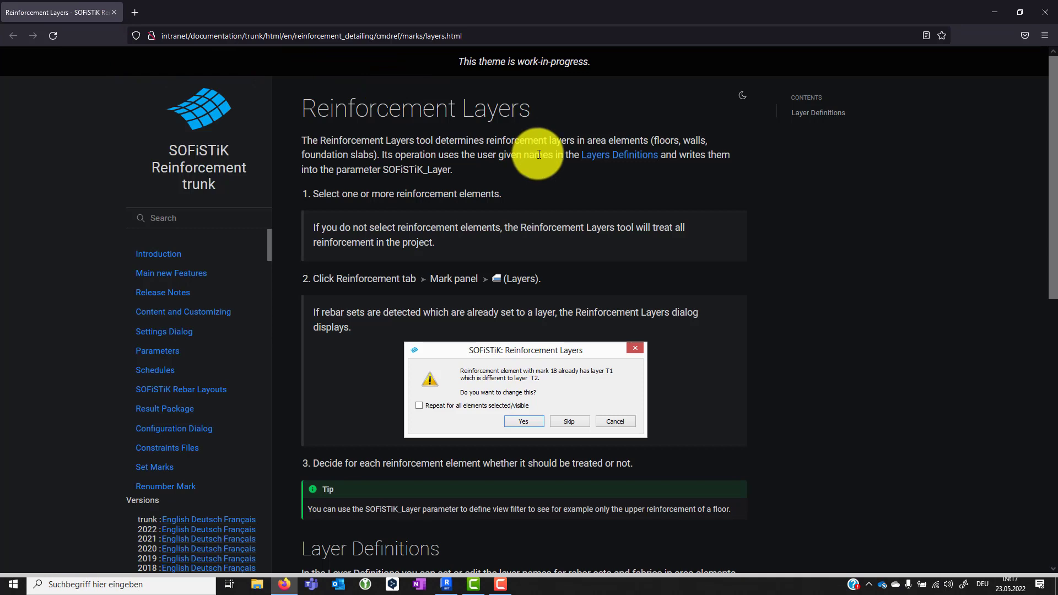
scroll(579, 277, down, 2)
scroll(579, 277, down, 4)
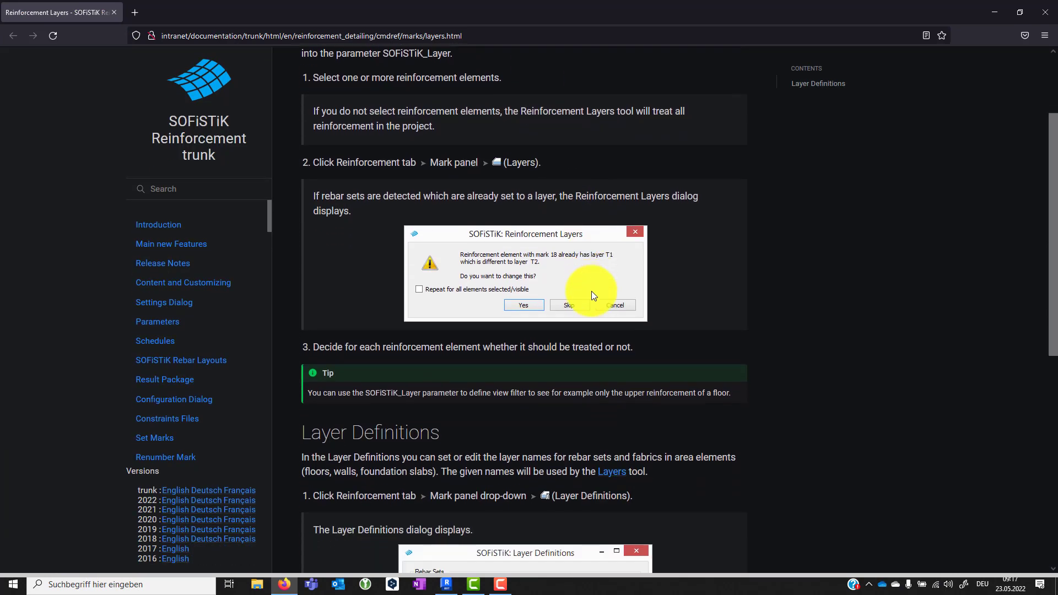
scroll(513, 320, down, 3)
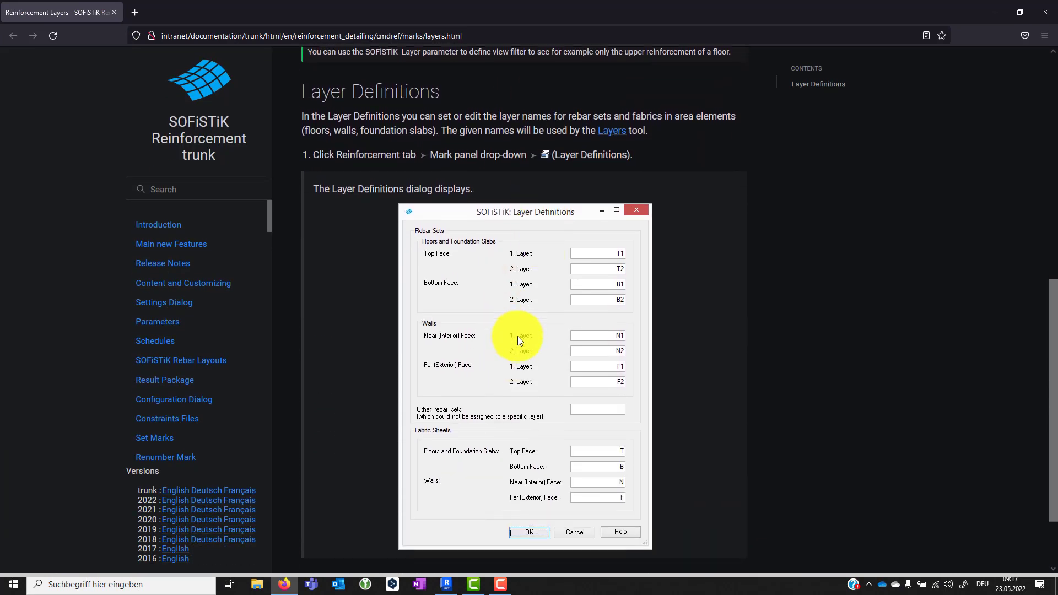
scroll(386, 248, up, 3)
click(114, 12)
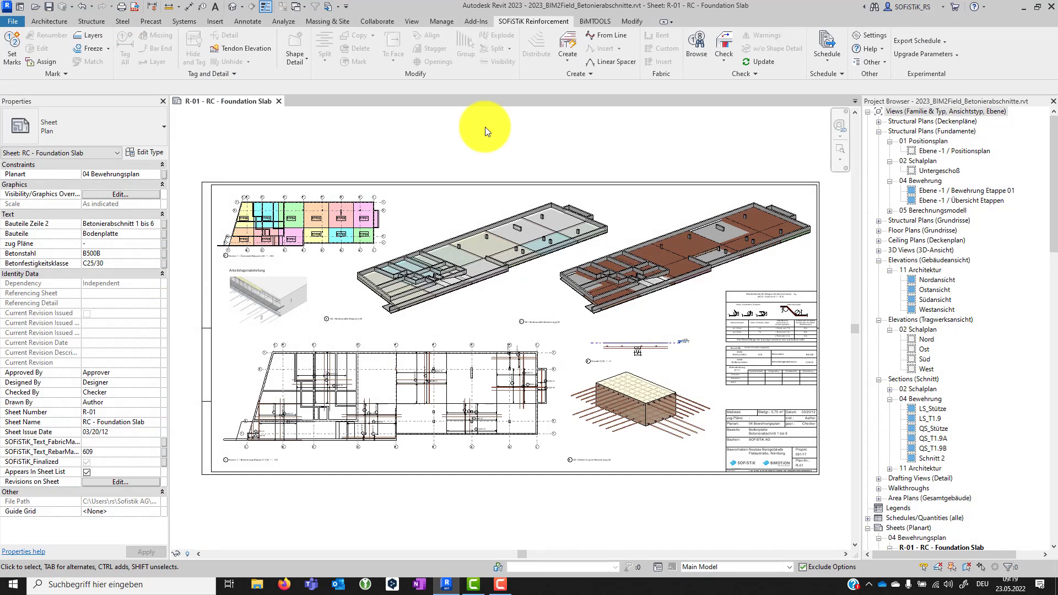
Step: Start a reinforcement schedule for sheet R-01 - RC - Foundation Slab with separate schedules for each member
click(819, 37)
mouse_move(206, 81)
mouse_down()
mouse_move(568, 91)
mouse_move(624, 82)
mouse_up()
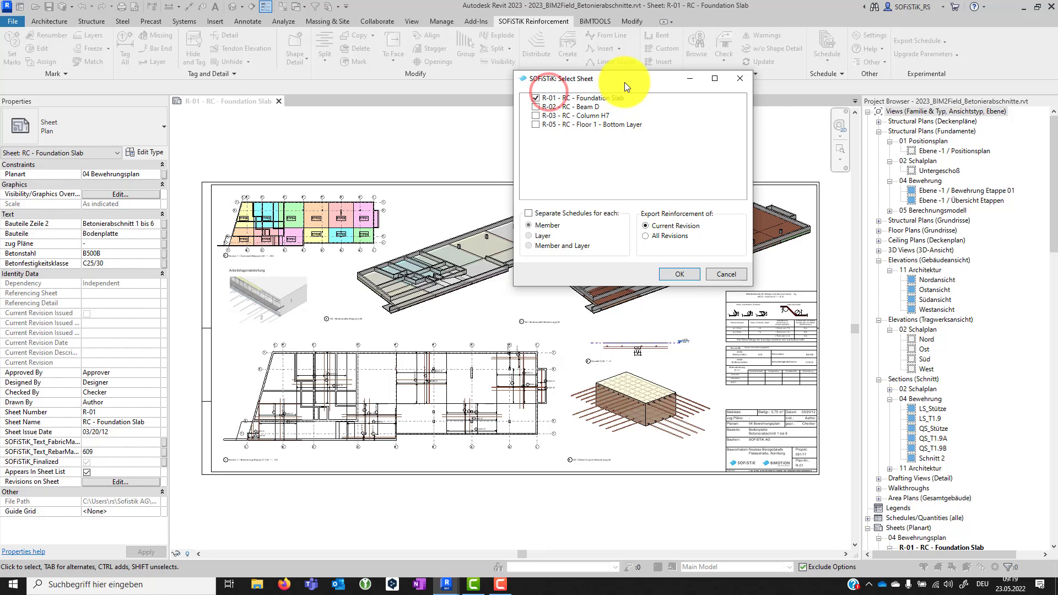
click(579, 212)
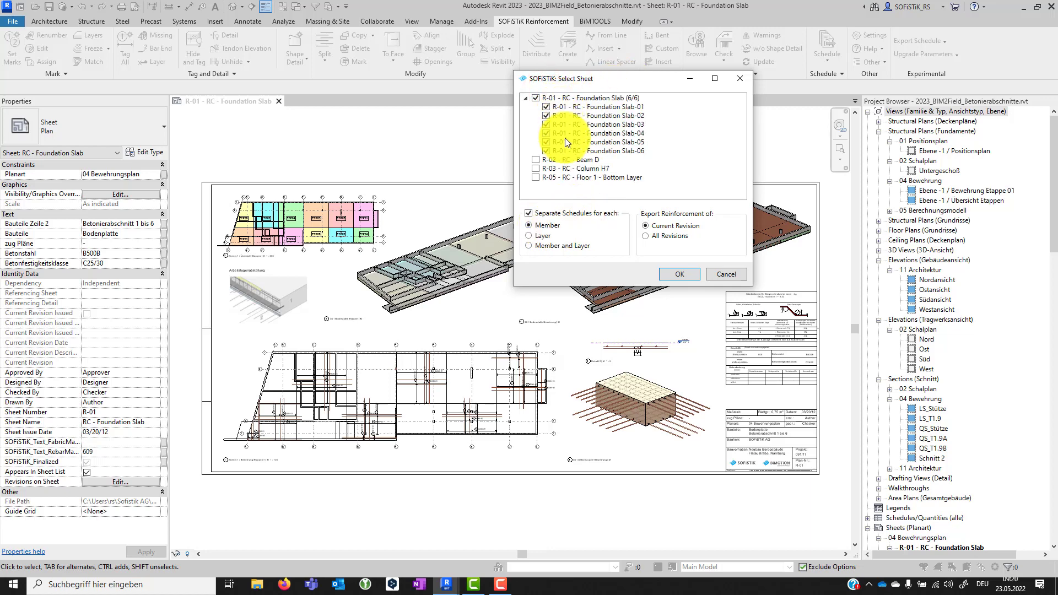
Step: Preview the schedule split by Layer and by Member and Layer, and return to the split by Member
click(541, 237)
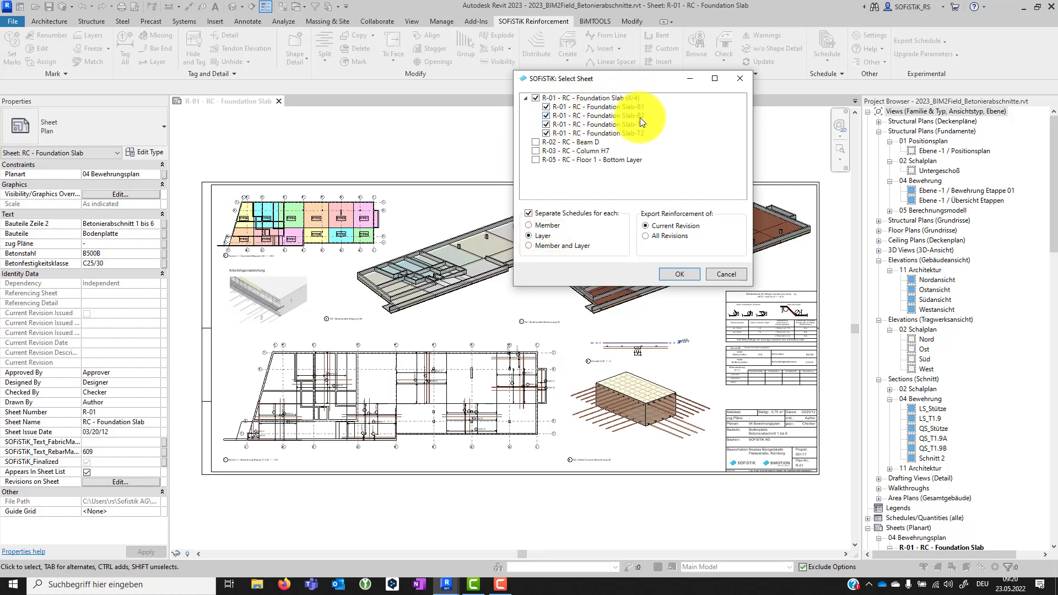
click(554, 246)
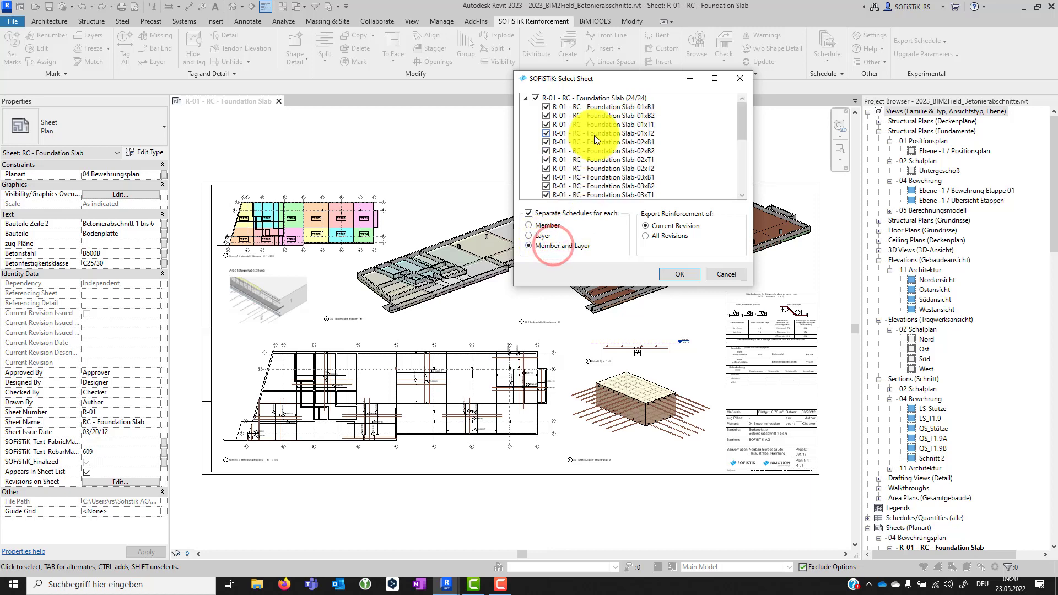
click(547, 226)
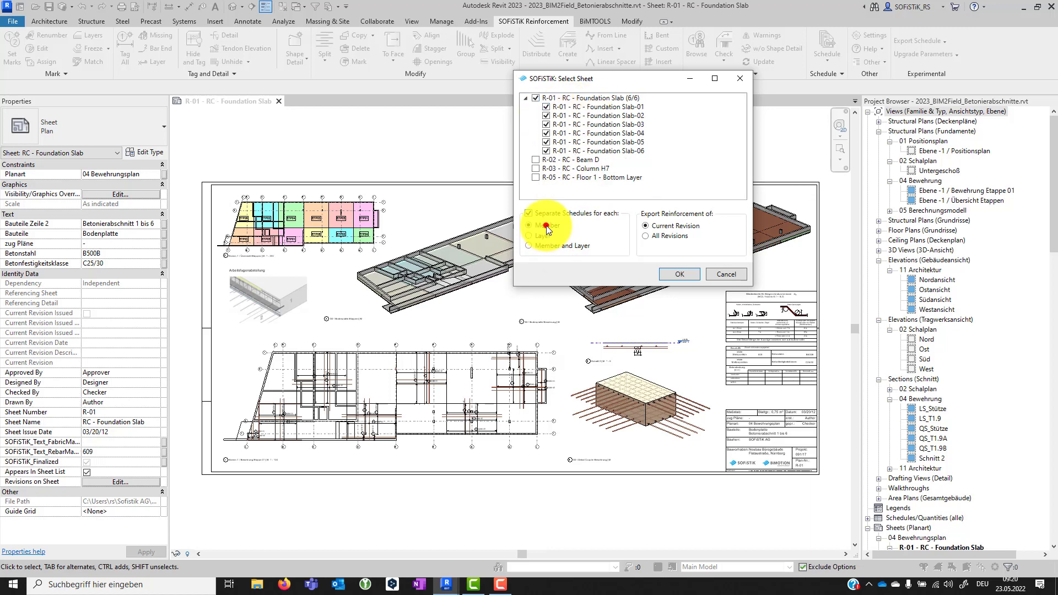
Step: Generate the foundation slab schedules for the current revision and examine member 04's weight and bending schedules in Word
click(665, 270)
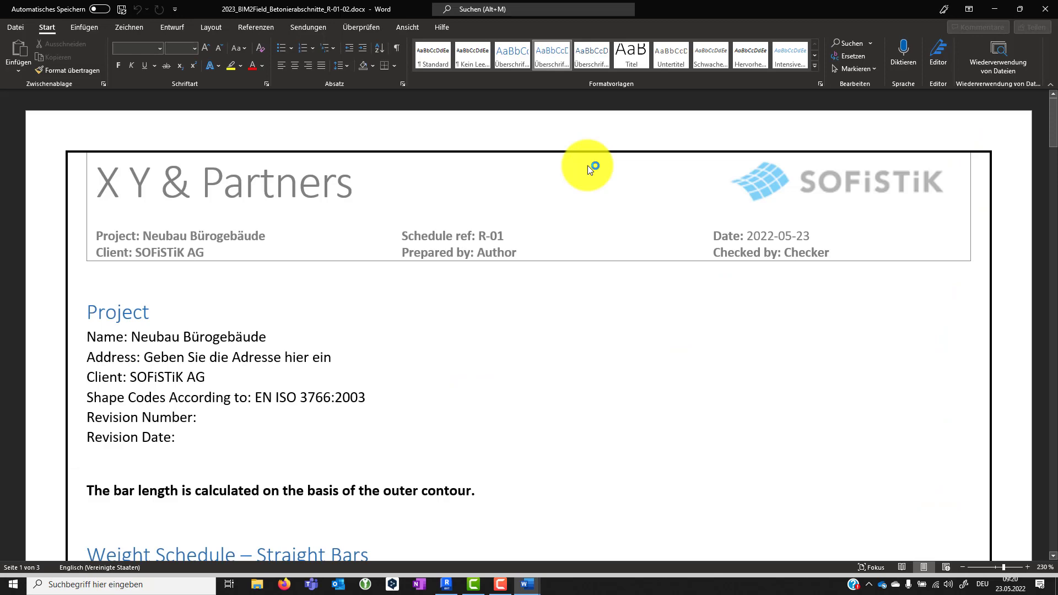
scroll(591, 290, down, 6)
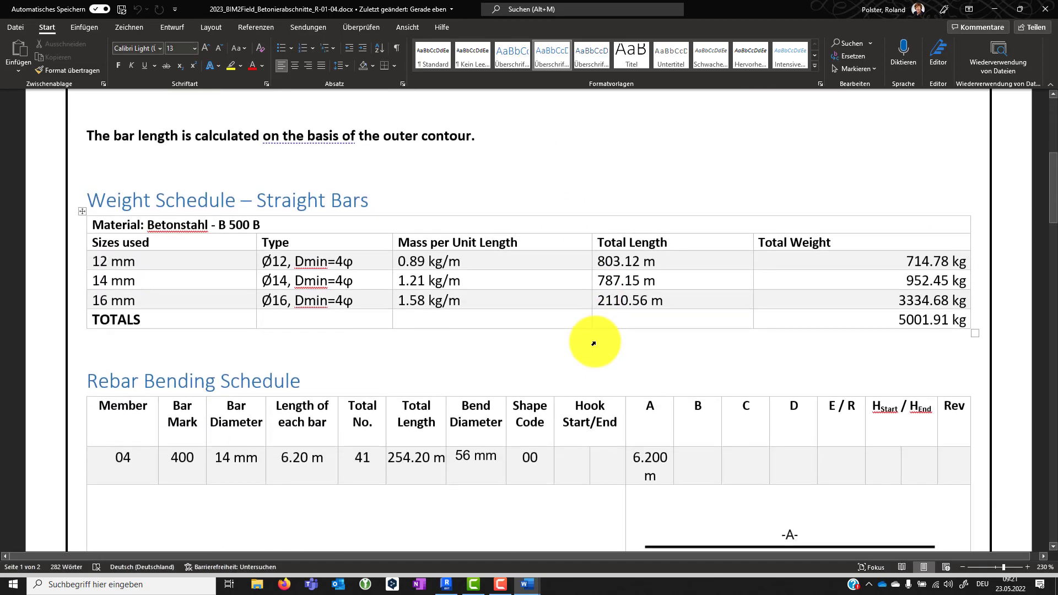
scroll(594, 344, down, 5)
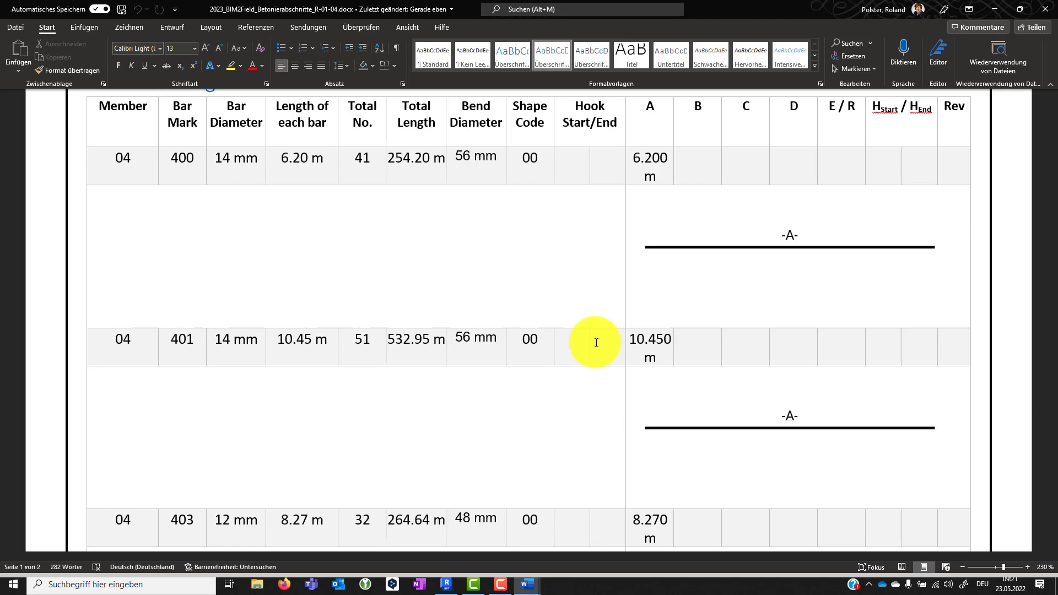
Step: Close the generated per-member schedule documents in Word and return to Revit
click(1046, 9)
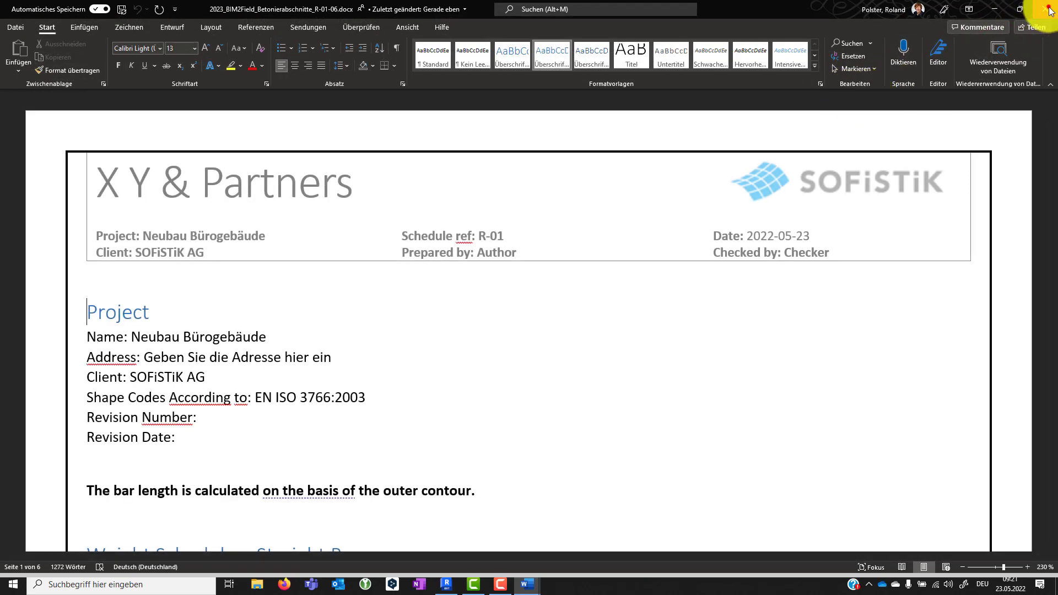
click(1050, 9)
click(1050, 10)
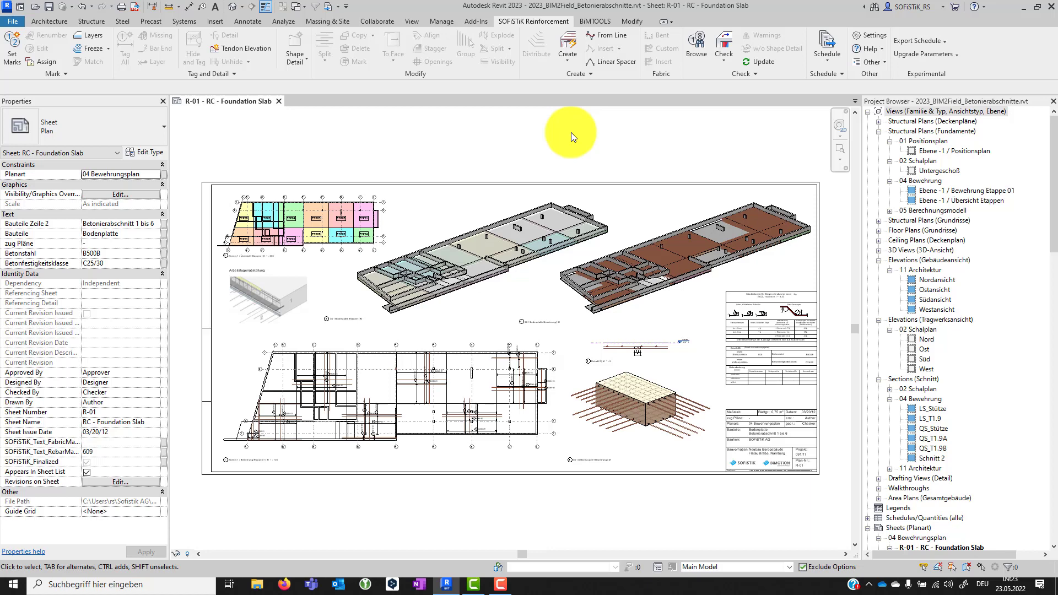
Step: Generate a reinforcement schedule for sheet R-01 limited to member 03, with layers T1 and T2 excluded
click(831, 62)
click(846, 107)
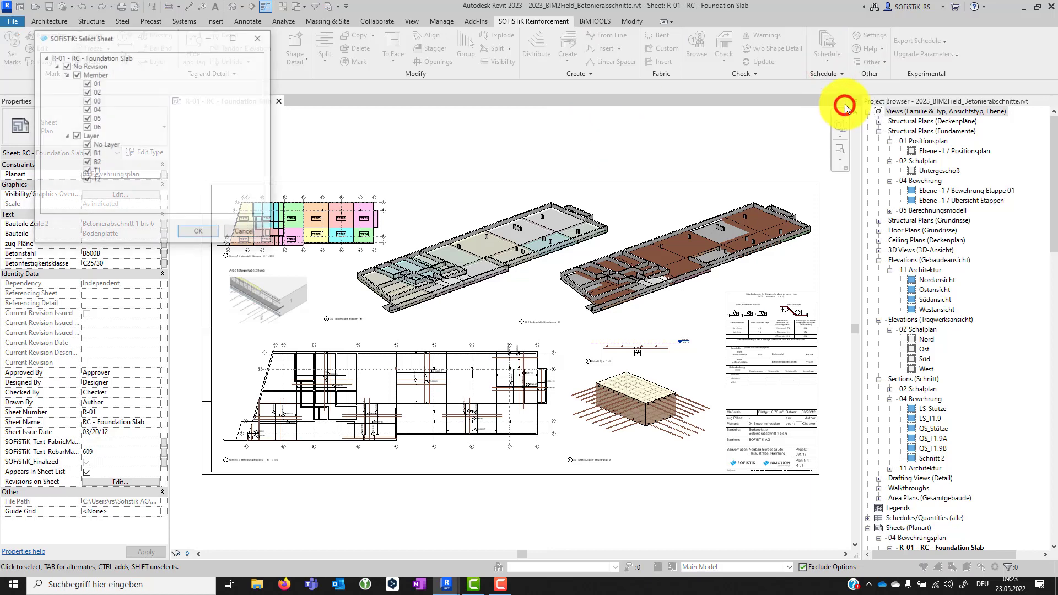
drag(138, 39, 570, 121)
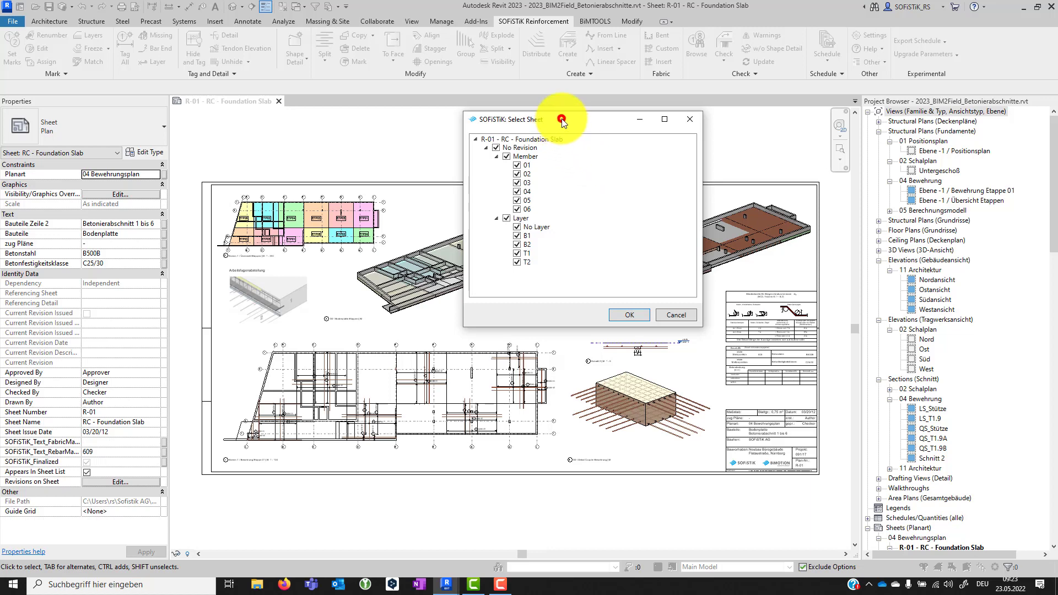
drag(563, 121, 596, 134)
click(550, 177)
click(550, 185)
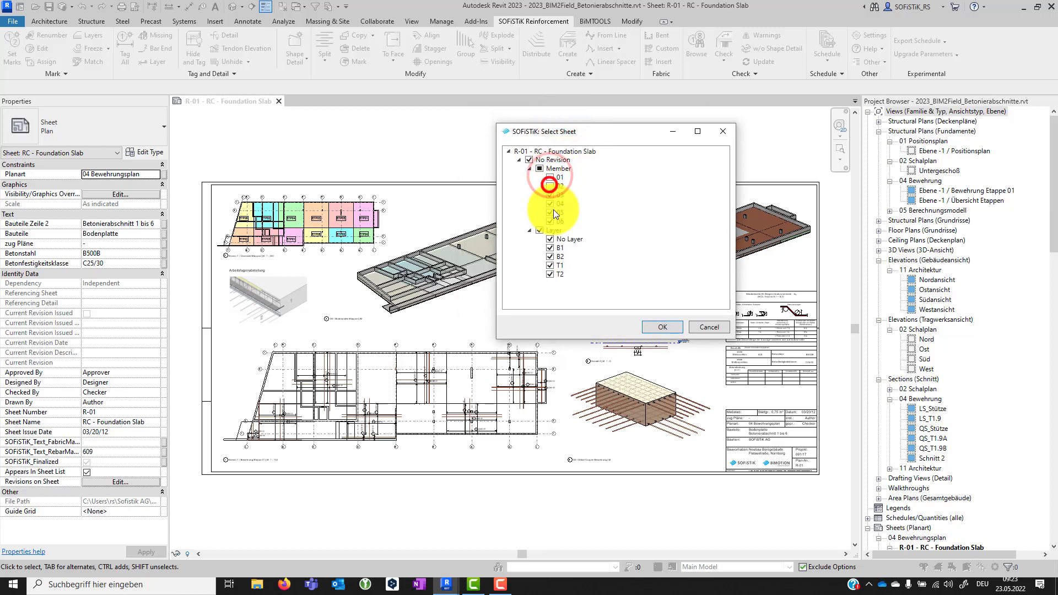
click(549, 204)
click(549, 213)
click(550, 222)
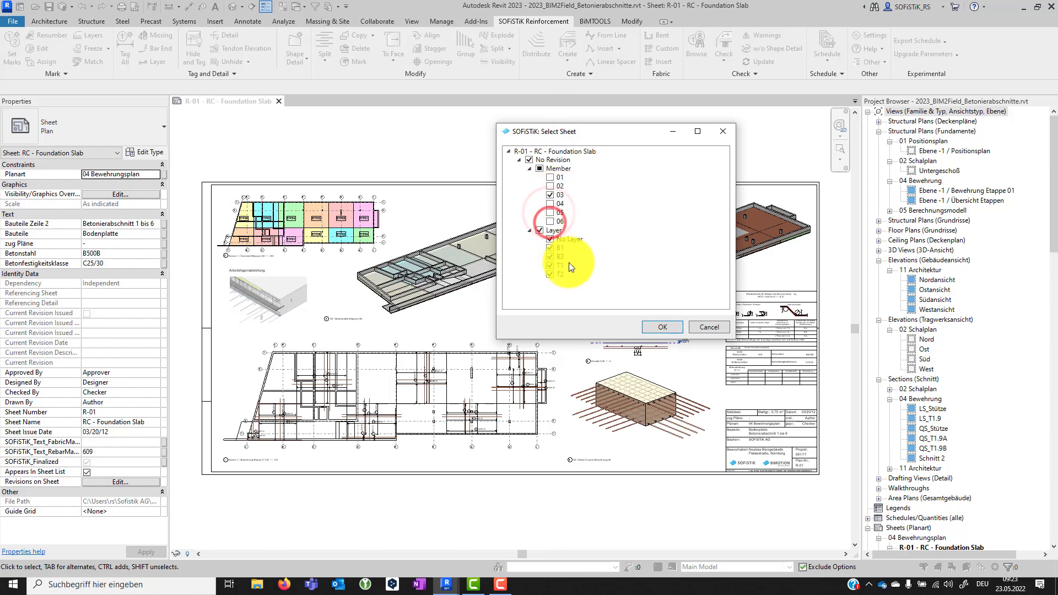
click(551, 274)
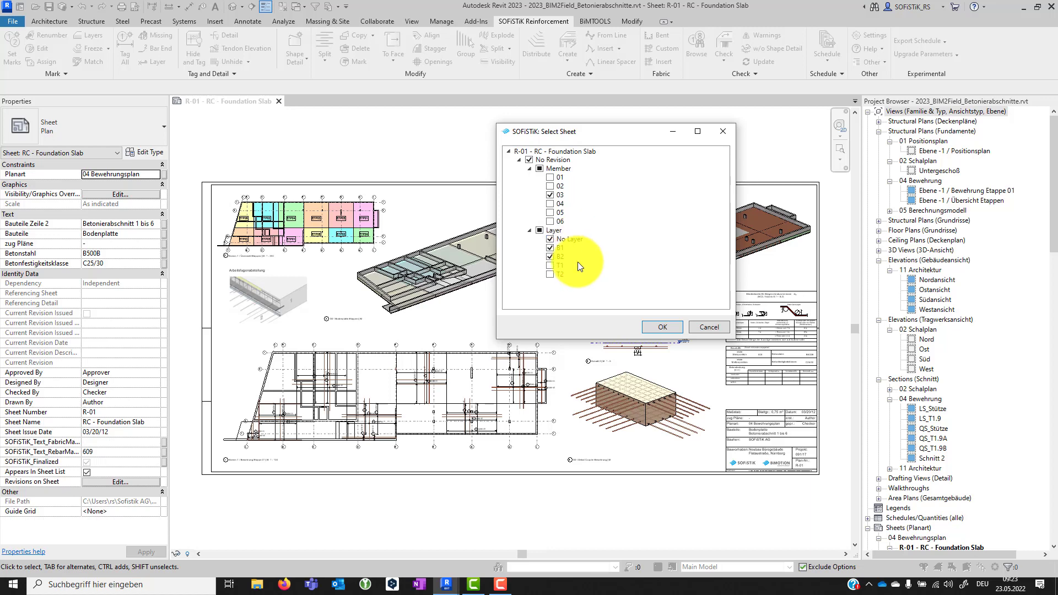
click(659, 326)
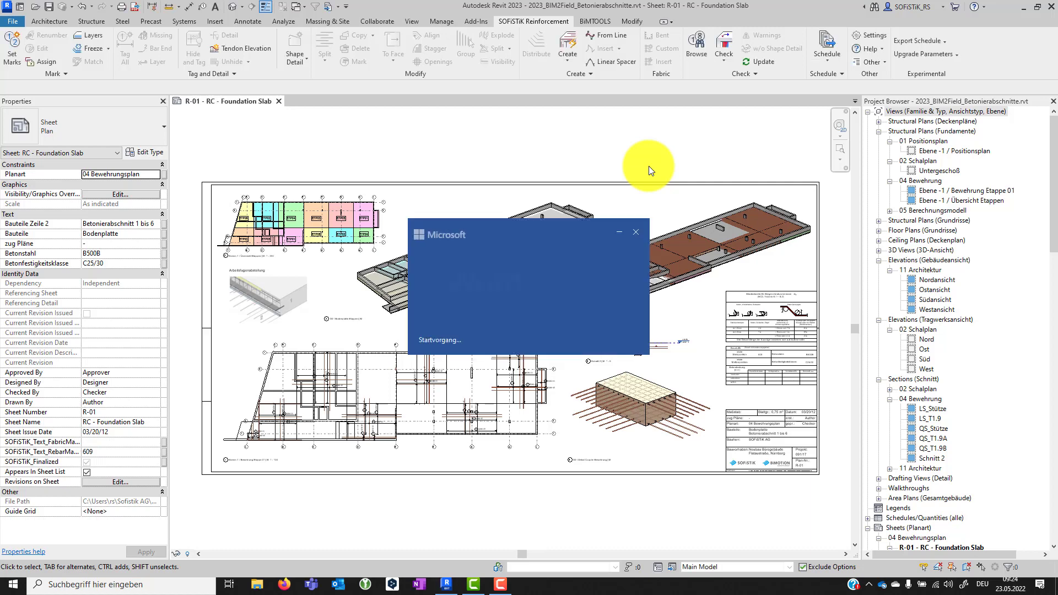
Step: Examine the weight schedule and rebar bending schedule of member 03 in the generated Word document
scroll(638, 252, down, 6)
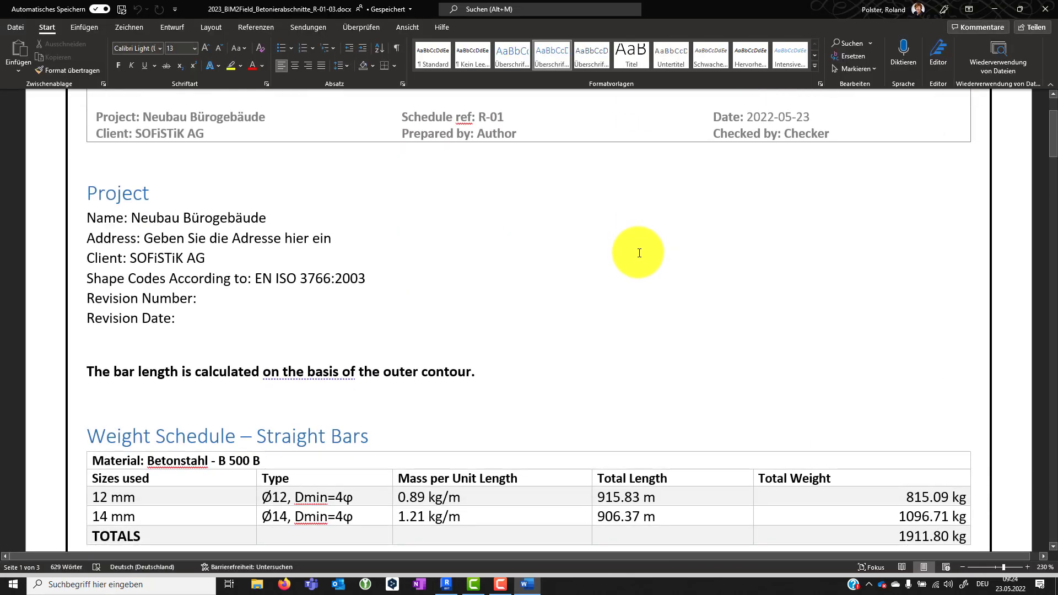
scroll(640, 255, down, 2)
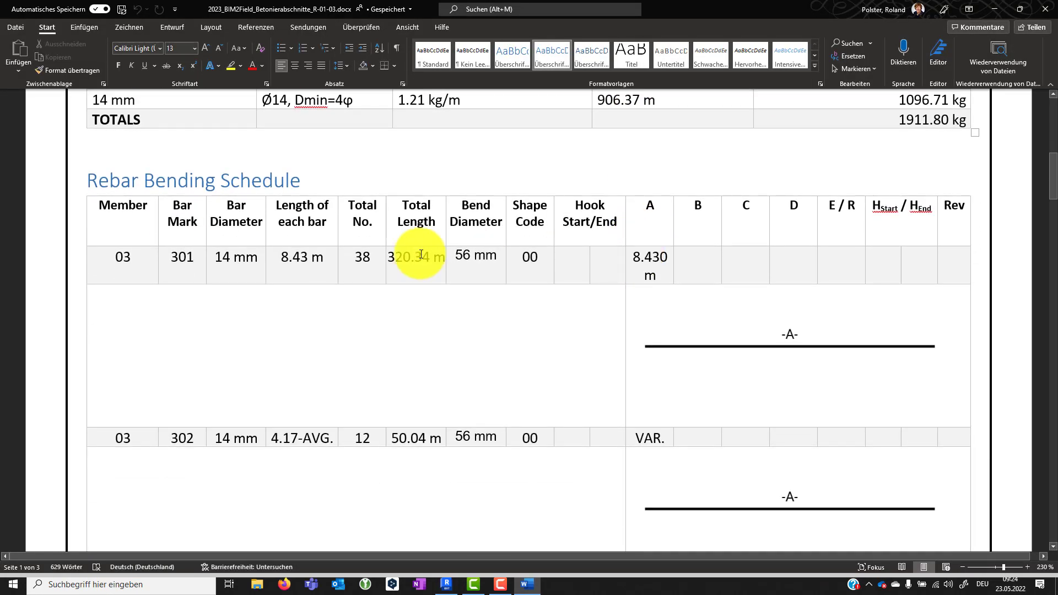
scroll(184, 260, down, 1)
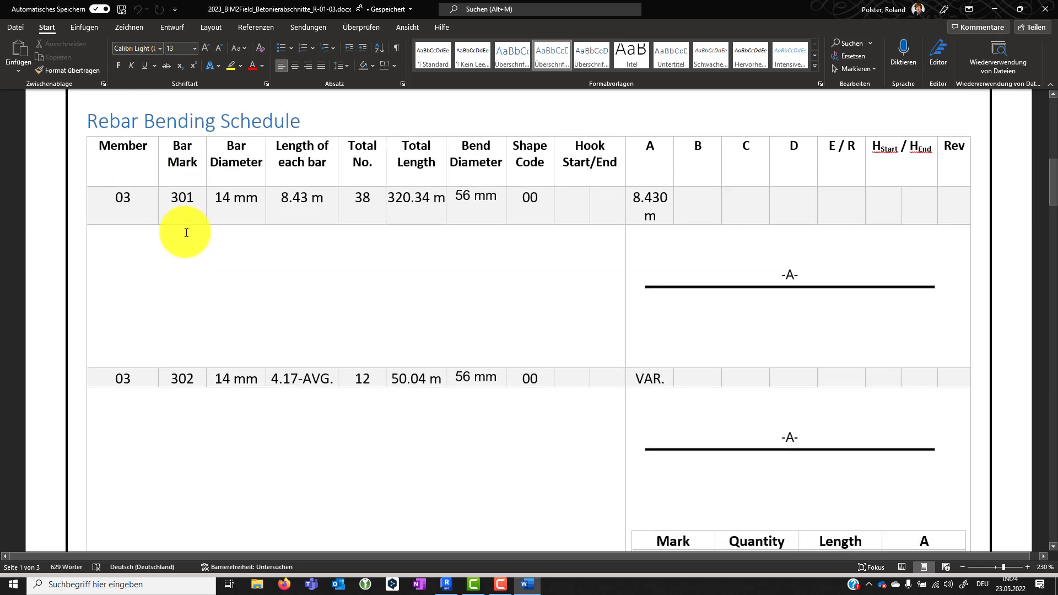
scroll(190, 280, down, 12)
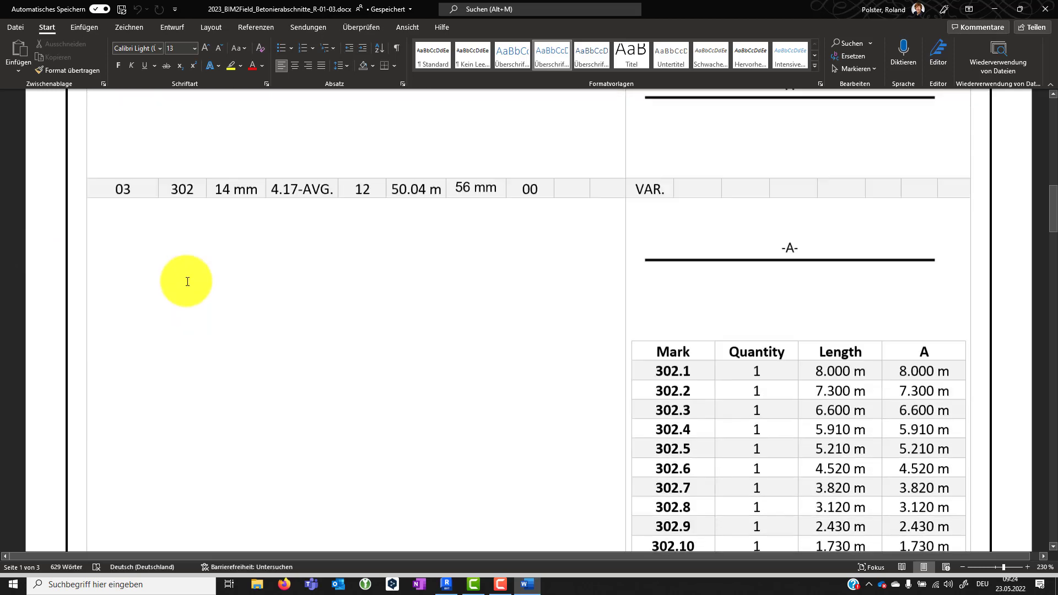
scroll(190, 287, down, 1)
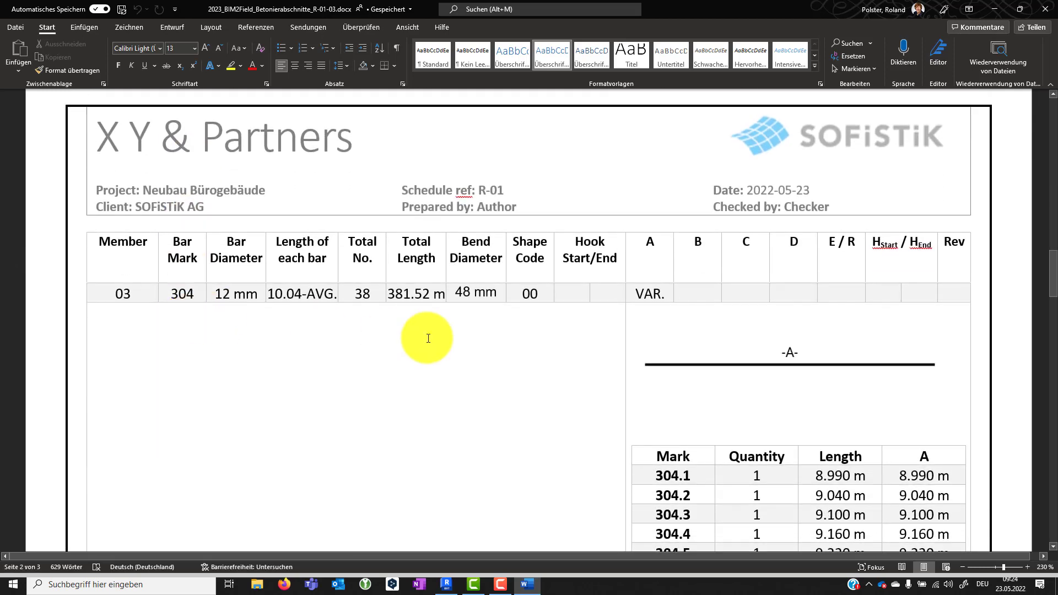